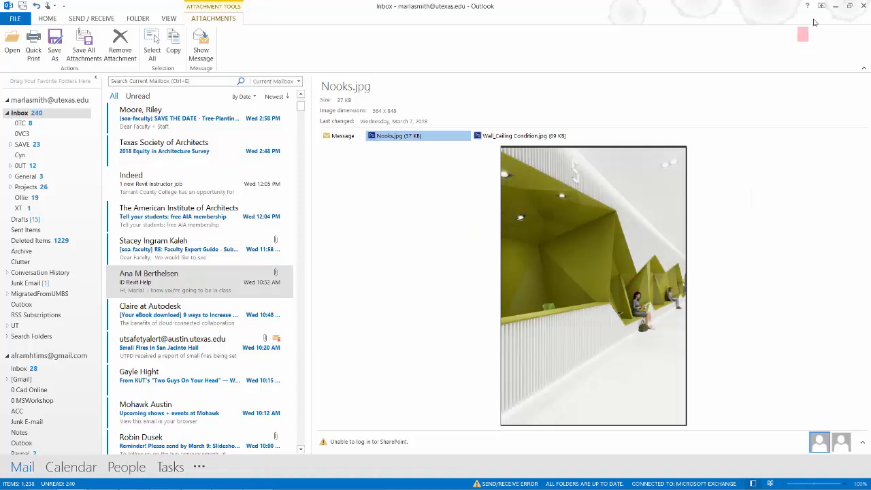
# - Switch from the mail program to Revit and start a new project from the Architectural Template
pyautogui.click(837, 6)
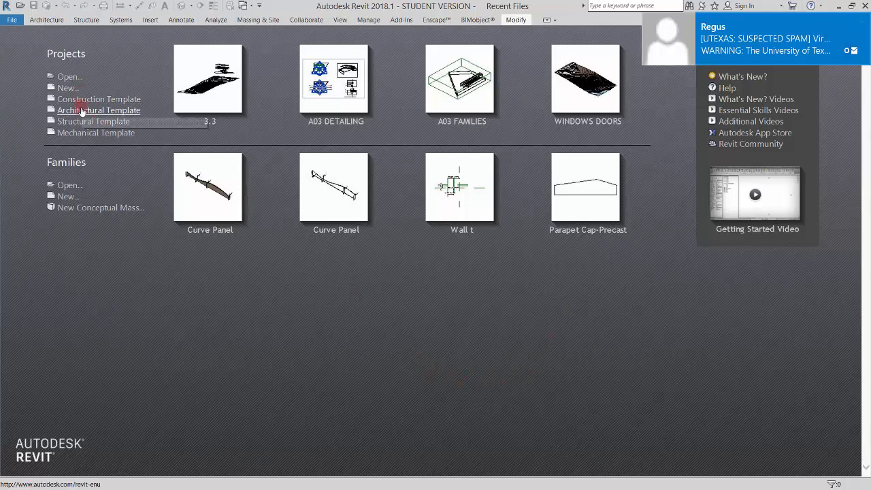
pyautogui.click(81, 111)
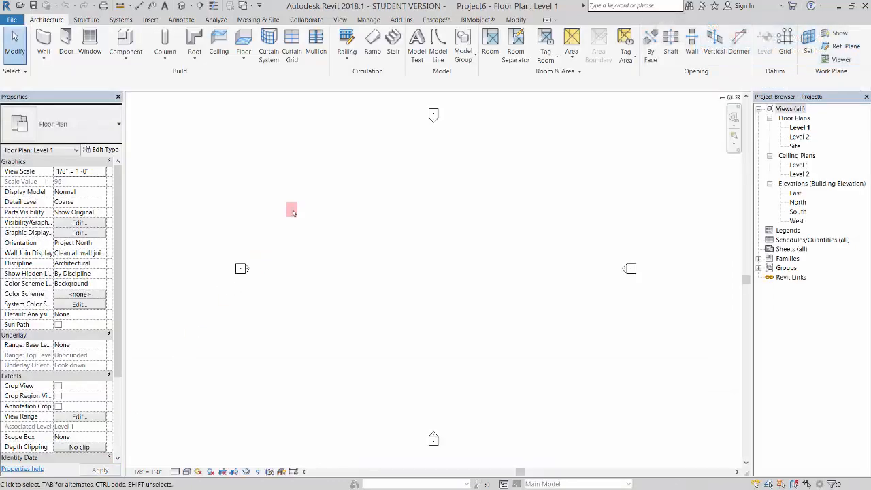
# - Draw a 20' horizontal Generic - 8" wall in the middle of the Level 1 plan and show it in the default 3D view
pyautogui.click(44, 41)
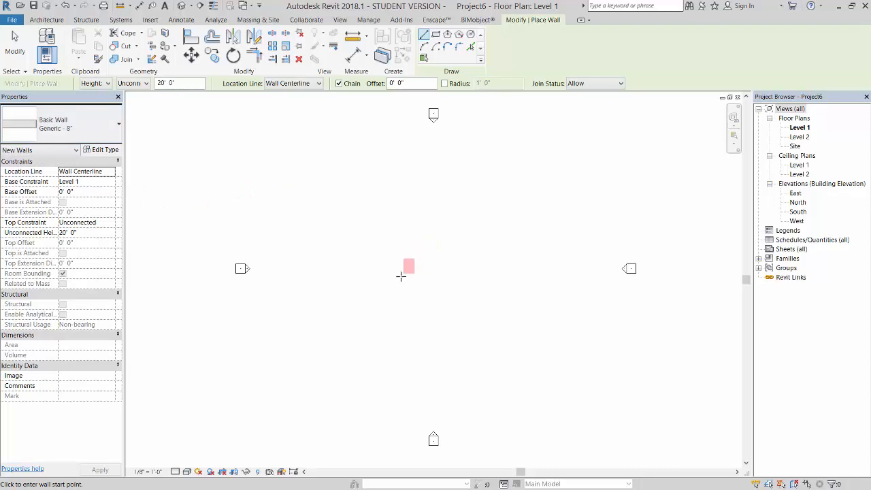
pyautogui.click(410, 268)
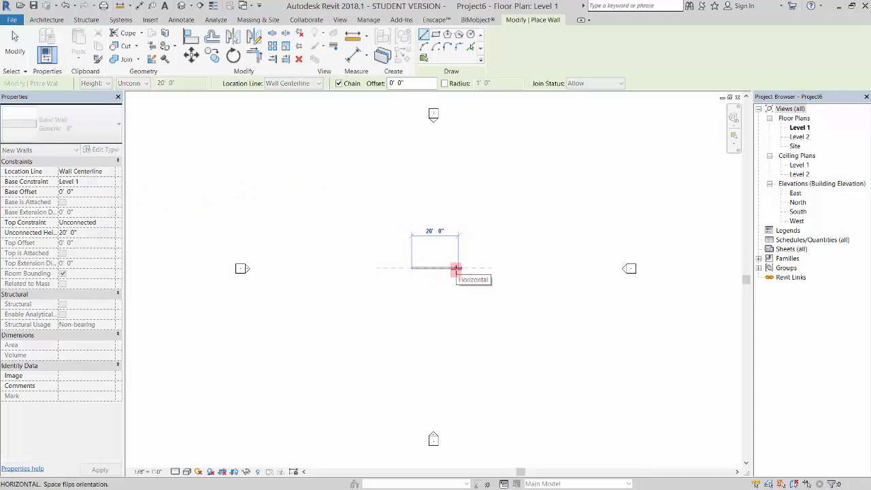
pyautogui.click(457, 269)
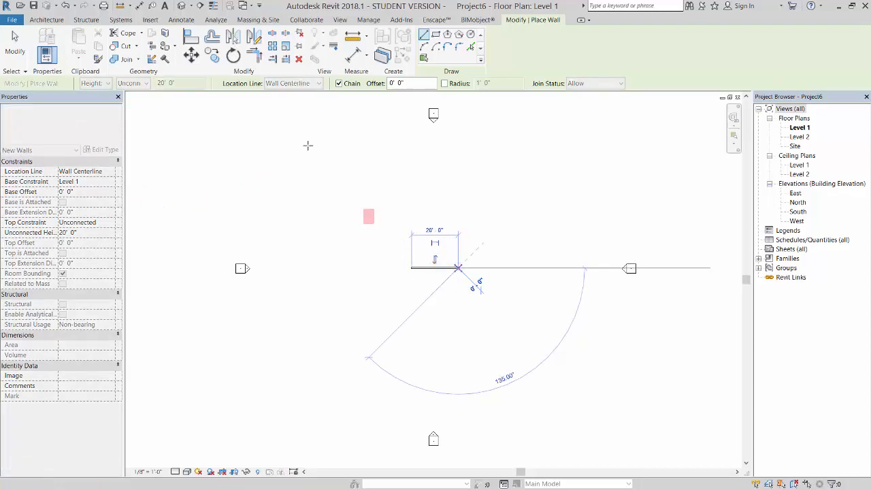
pyautogui.click(182, 6)
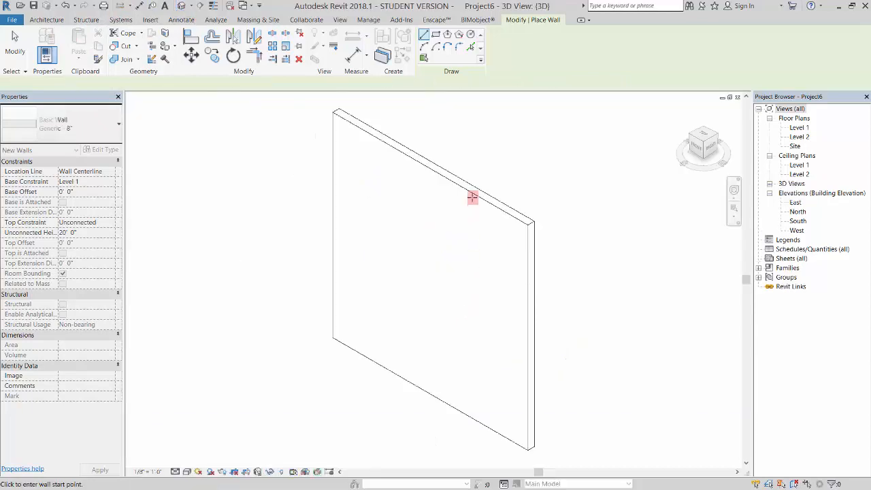
pyautogui.press('Escape')
pyautogui.press('Escape')
# - Edit the wall type's structure so that its Structure [1] layer is 3' thick
pyautogui.click(472, 193)
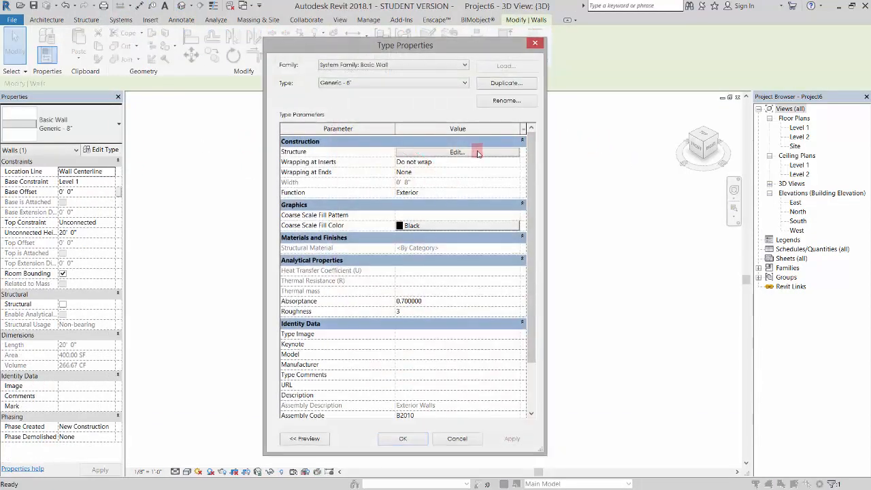
pyautogui.click(478, 152)
pyautogui.click(430, 159)
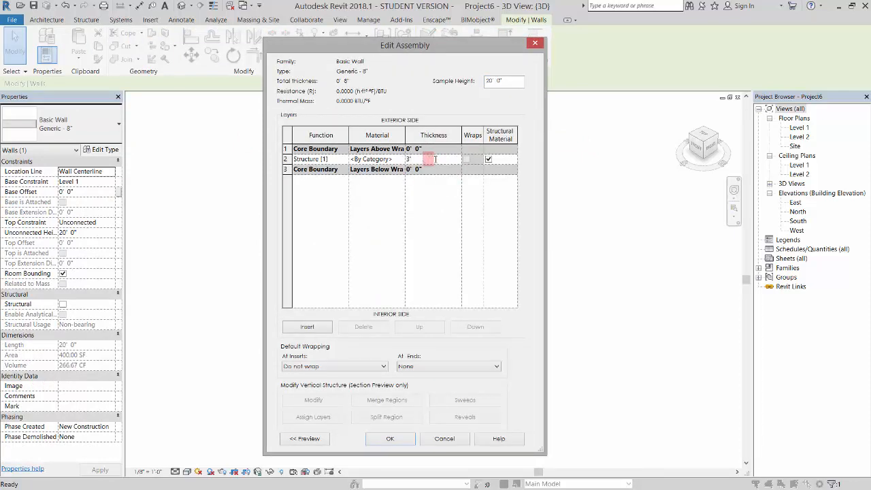
pyautogui.write("3'")
pyautogui.click(400, 439)
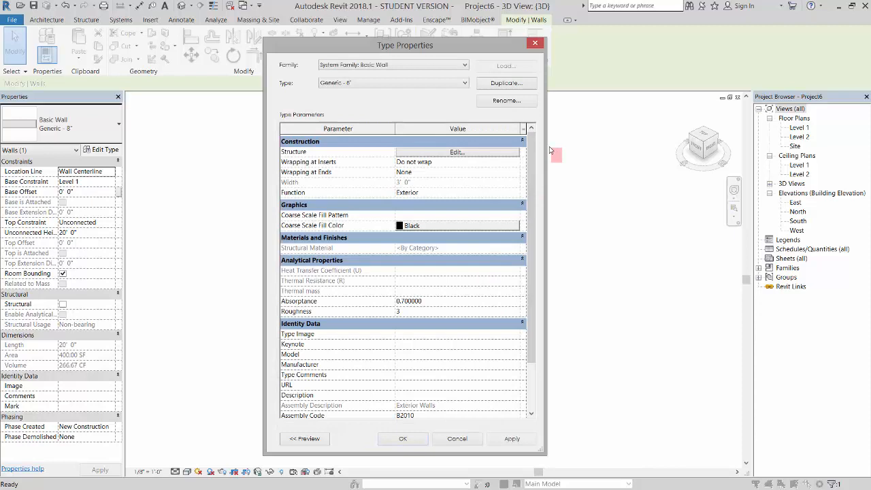
# - Rename the wall type to Generic - 36" and accept the type changes
pyautogui.click(512, 101)
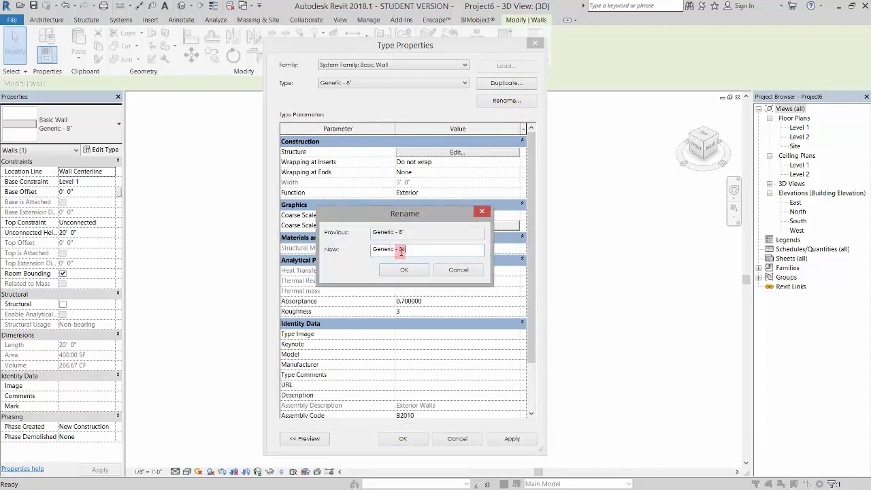
pyautogui.click(406, 271)
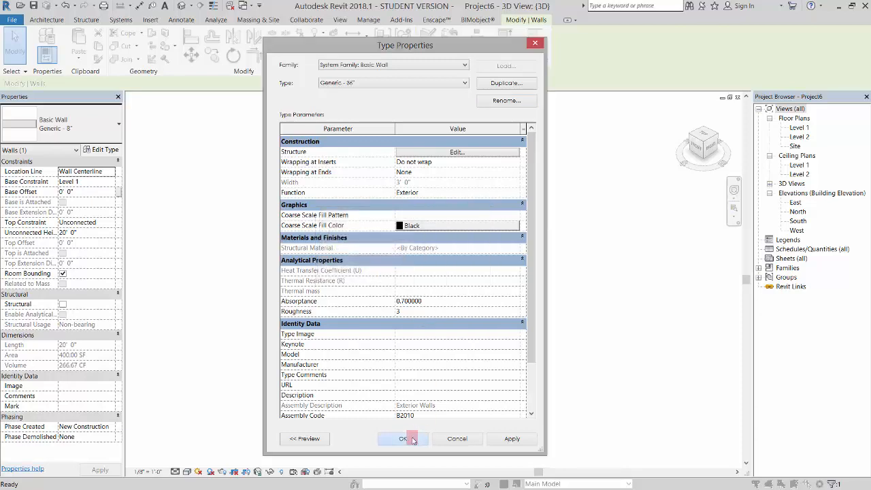
pyautogui.click(403, 438)
pyautogui.click(342, 395)
# - Set the wall's unconnected height to 8' 0"
pyautogui.keyDown('shift'); pyautogui.moveTo(652, 371); pyautogui.dragTo(407, 196, button='middle'); pyautogui.keyUp('shift')
pyautogui.click(407, 197)
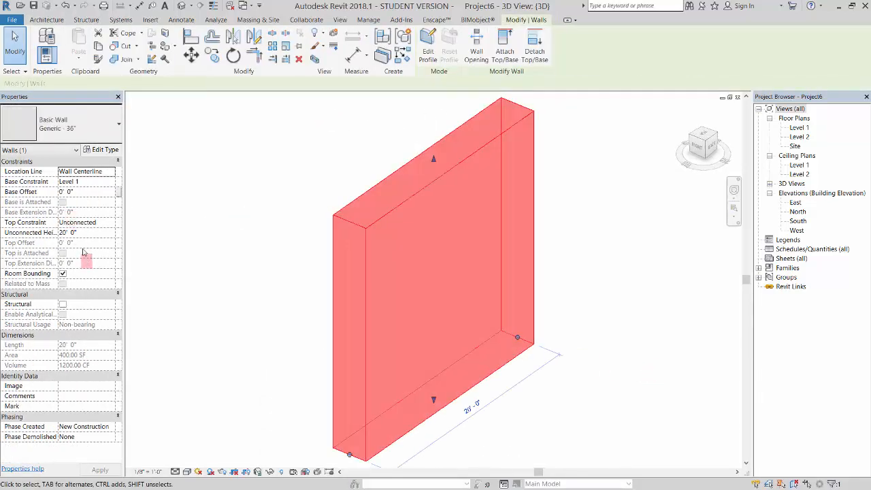
pyautogui.press('Return')
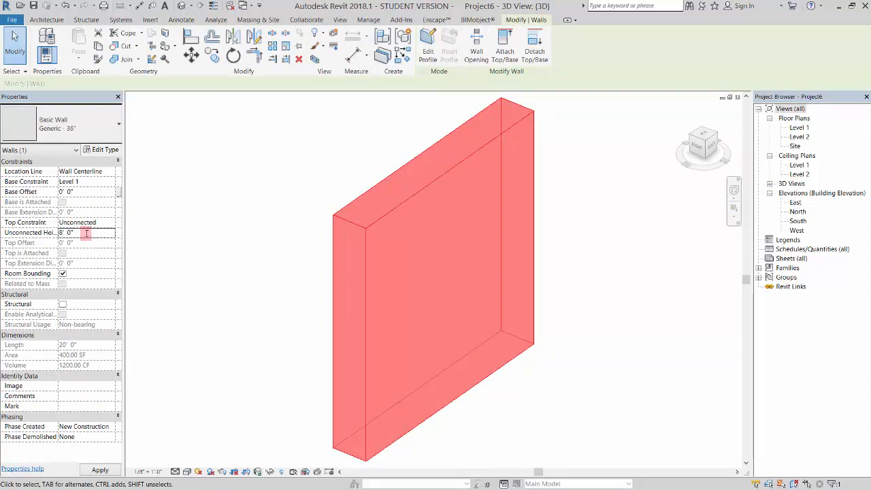
pyautogui.click(356, 184)
pyautogui.keyDown('shift'); pyautogui.moveTo(454, 368); pyautogui.dragTo(463, 326, button='middle'); pyautogui.keyUp('shift')
pyautogui.scroll(3, 395, 325)
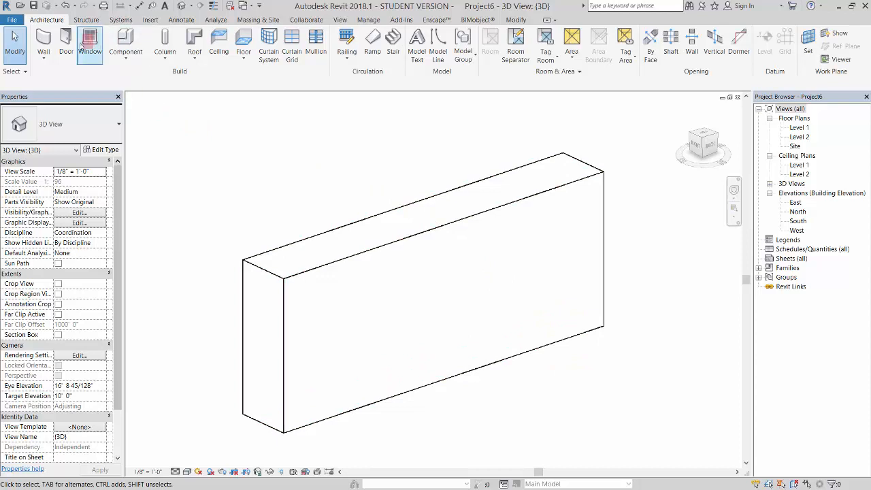
# - Start an in-place model in the Walls category and name it Void
pyautogui.click(126, 54)
pyautogui.click(130, 96)
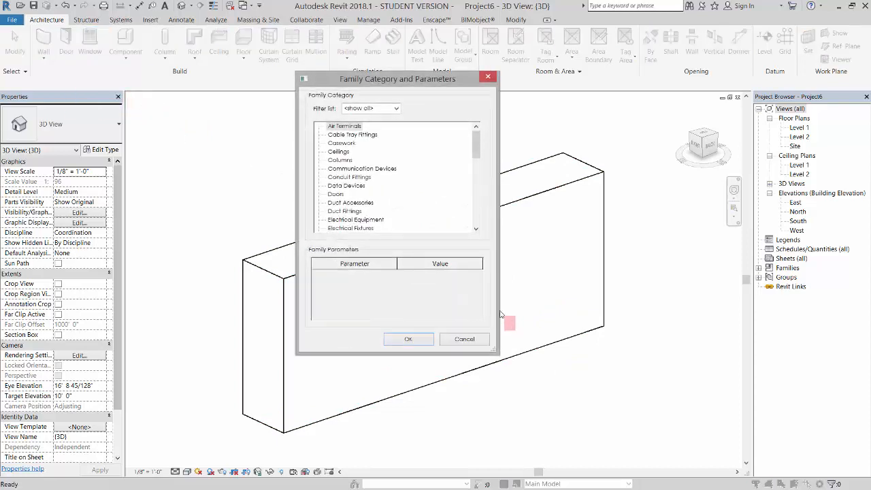
pyautogui.moveTo(477, 143); pyautogui.dragTo(481, 219)
pyautogui.click(332, 221)
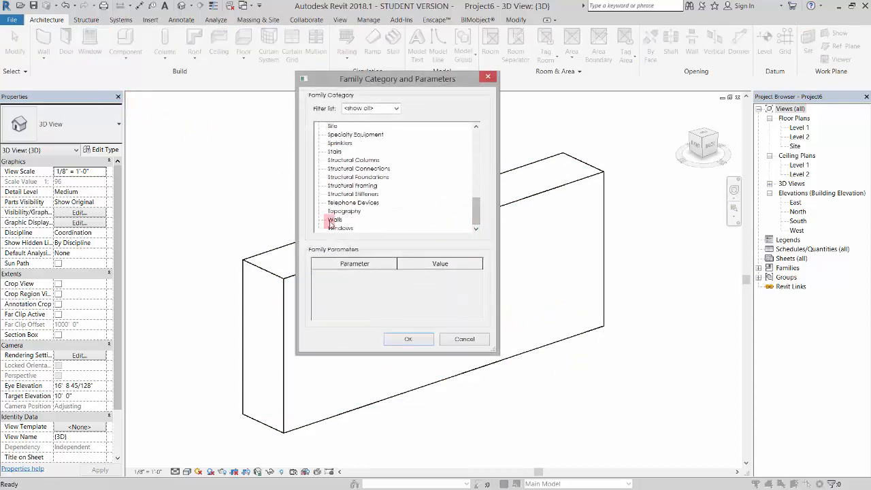
pyautogui.click(407, 339)
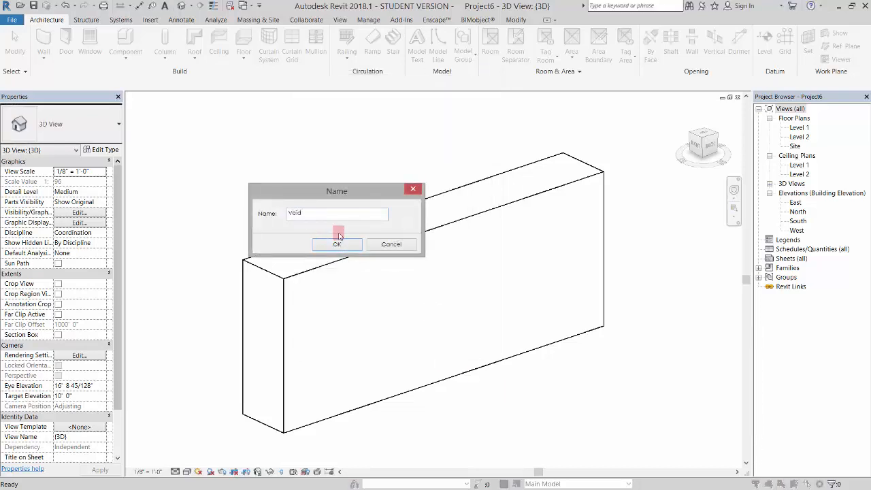
pyautogui.click(337, 244)
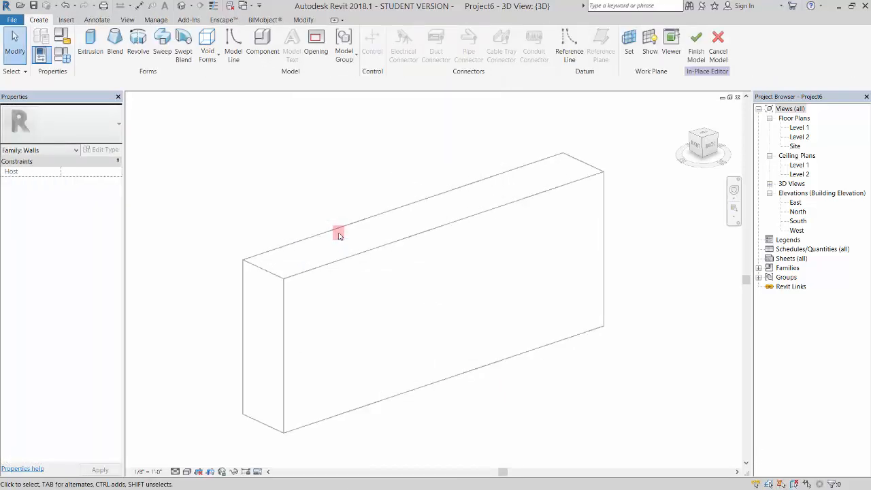
# - Start an extrusion and set its work plane by picking the wall's long front face
pyautogui.click(91, 42)
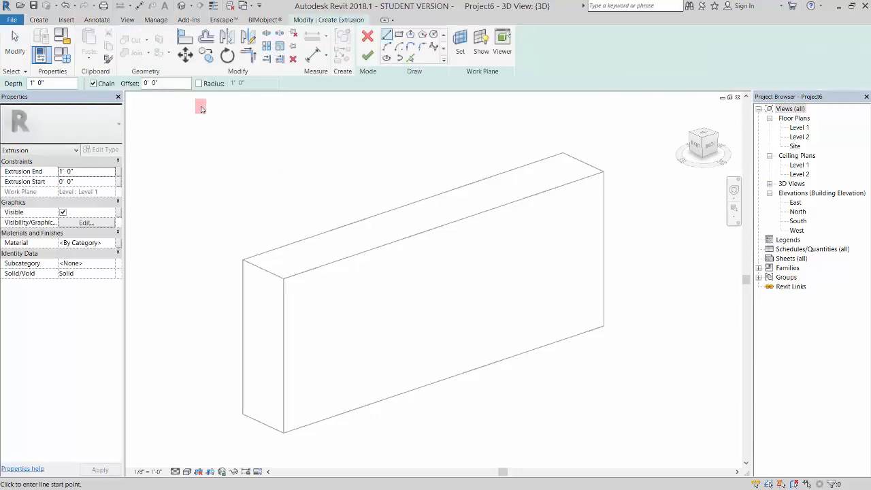
pyautogui.click(460, 43)
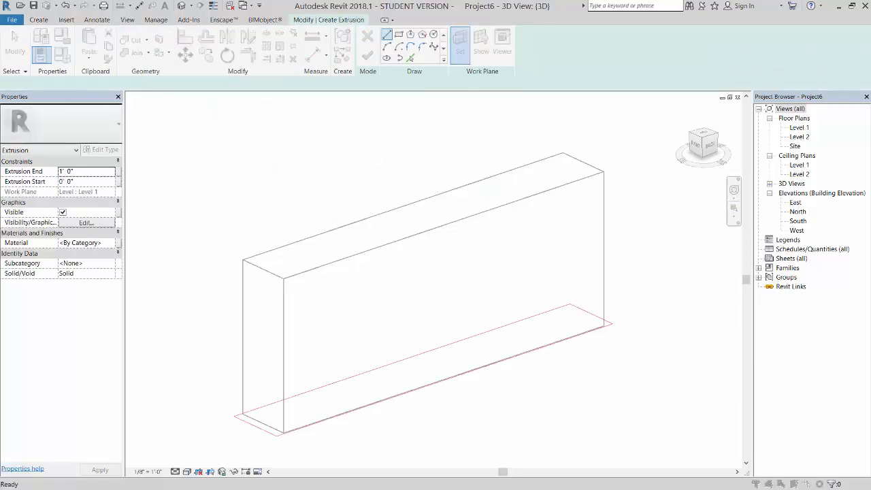
pyautogui.moveTo(464, 163); pyautogui.dragTo(606, 70)
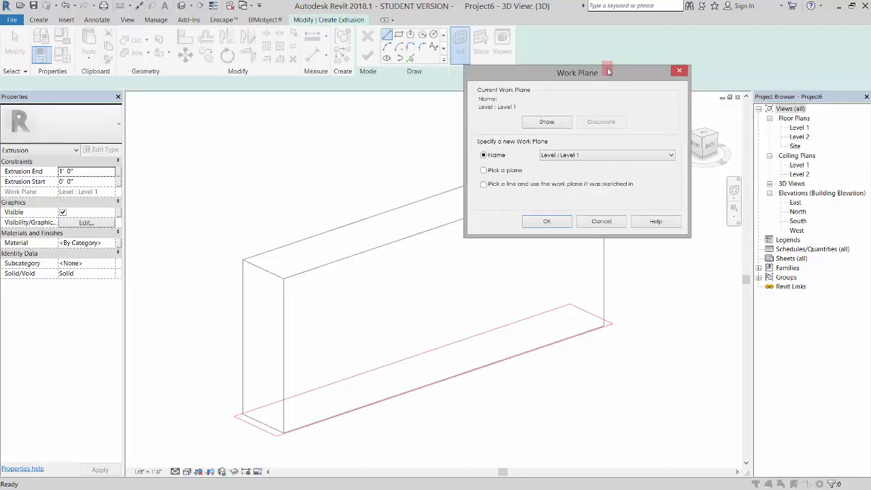
pyautogui.click(484, 171)
pyautogui.click(547, 221)
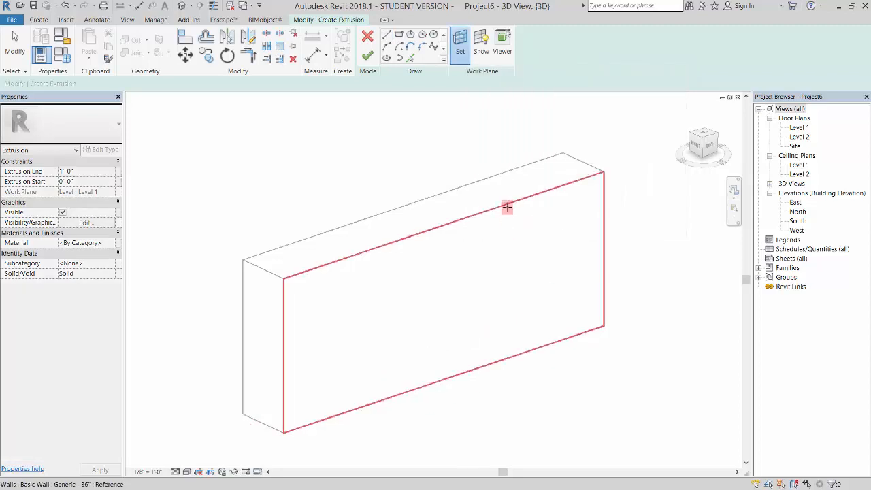
pyautogui.click(508, 210)
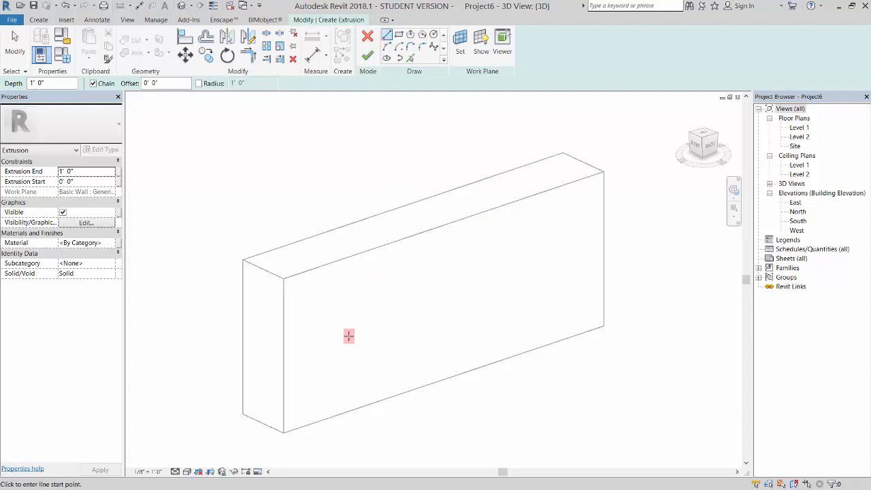
# - Sketch a closed irregular twelve-sided outline across the wall's front face and finish it as a 1' 0" deep solid extrusion
pyautogui.click(343, 358)
pyautogui.click(385, 366)
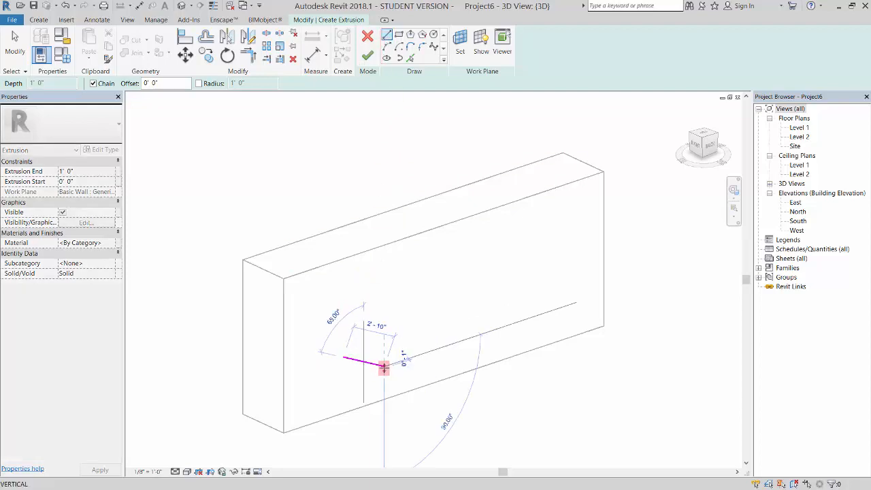
pyautogui.click(427, 343)
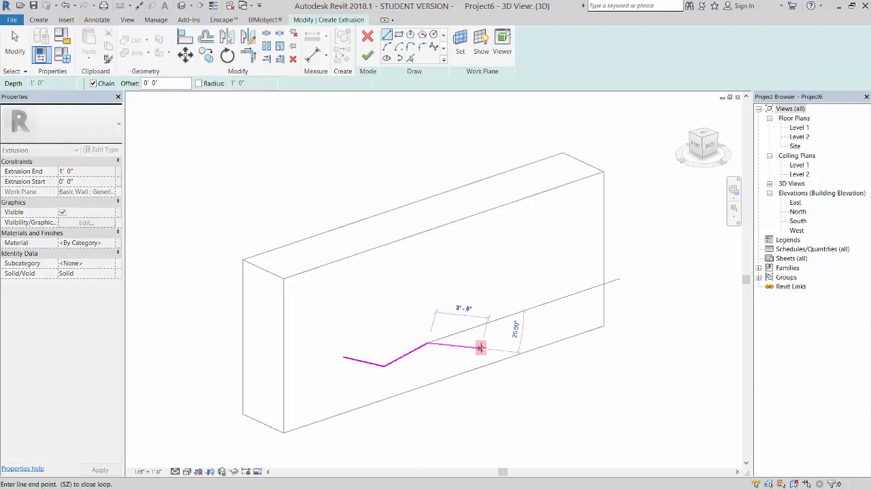
pyautogui.click(481, 348)
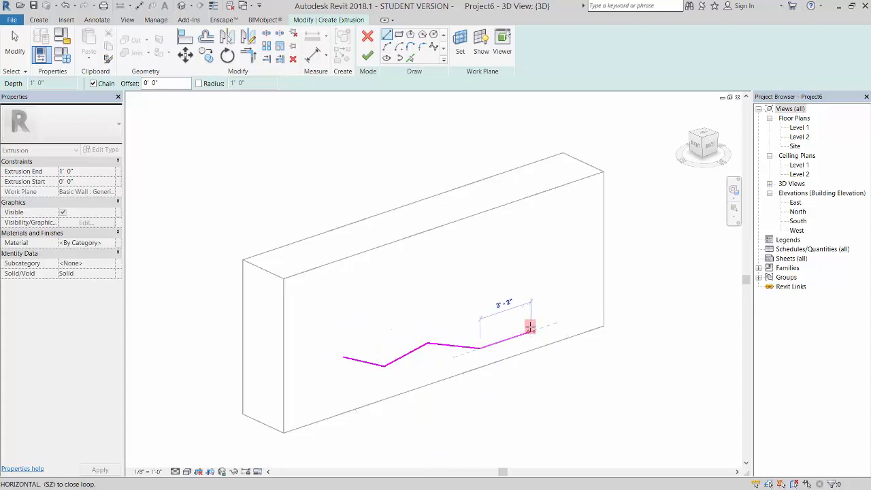
pyautogui.click(531, 328)
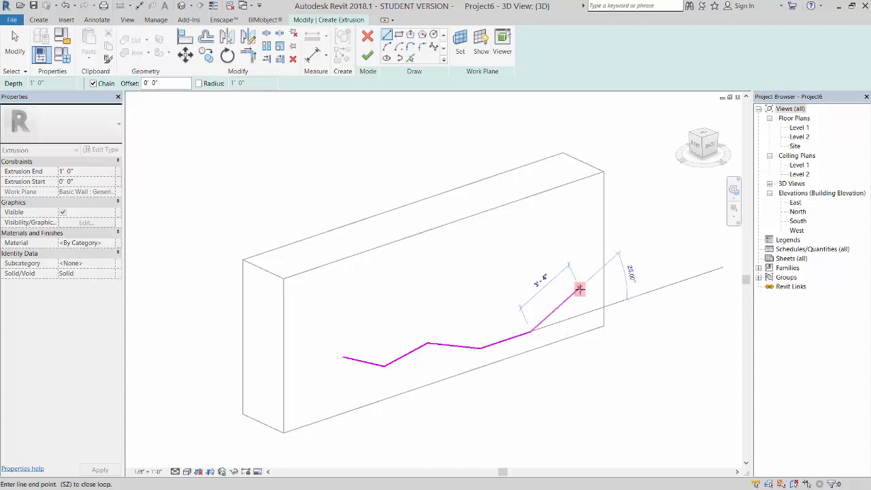
pyautogui.click(547, 308)
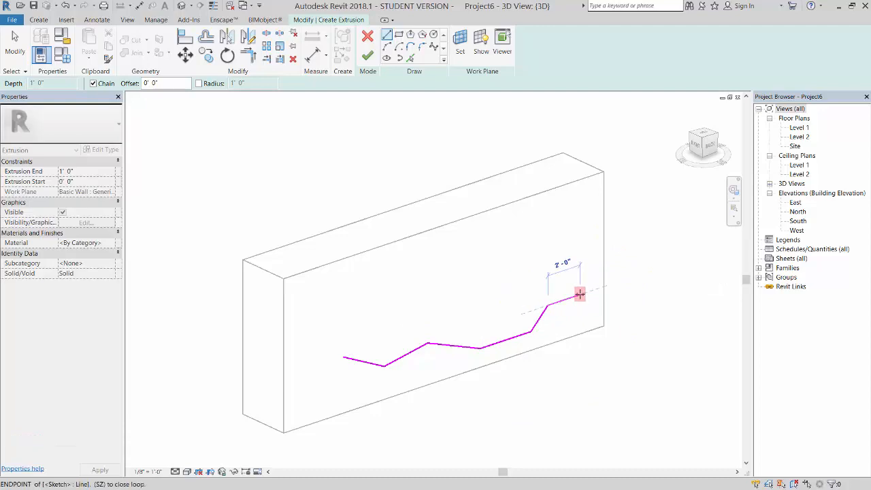
pyautogui.click(580, 295)
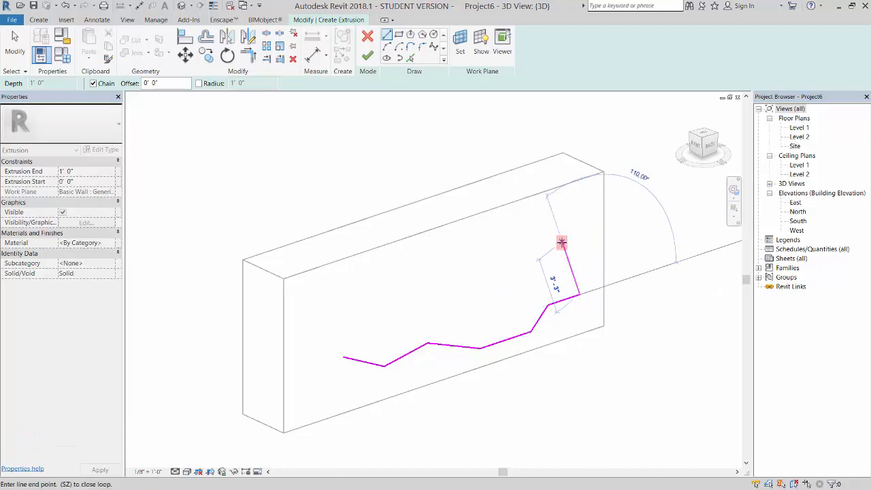
pyautogui.click(563, 241)
pyautogui.click(516, 237)
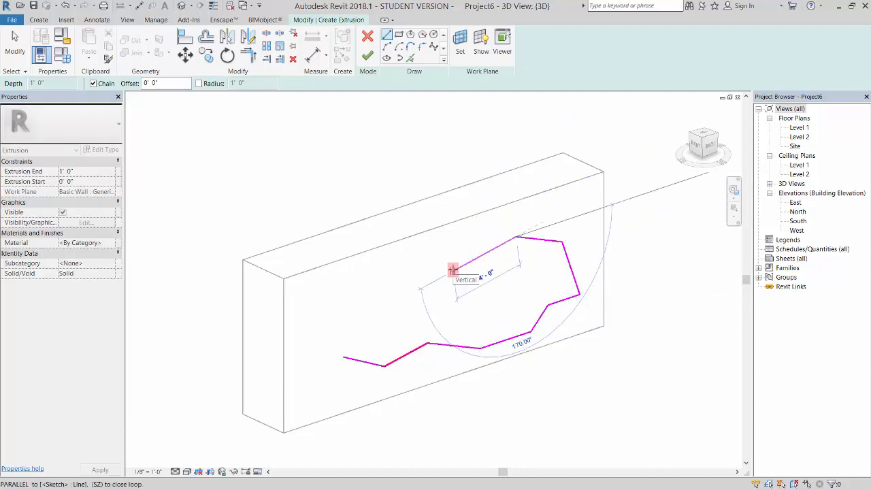
pyautogui.click(459, 281)
pyautogui.click(412, 270)
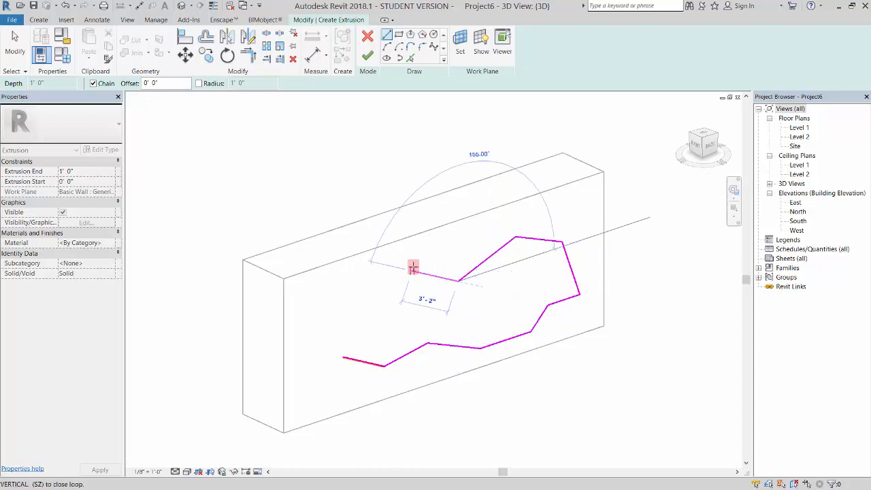
pyautogui.click(361, 300)
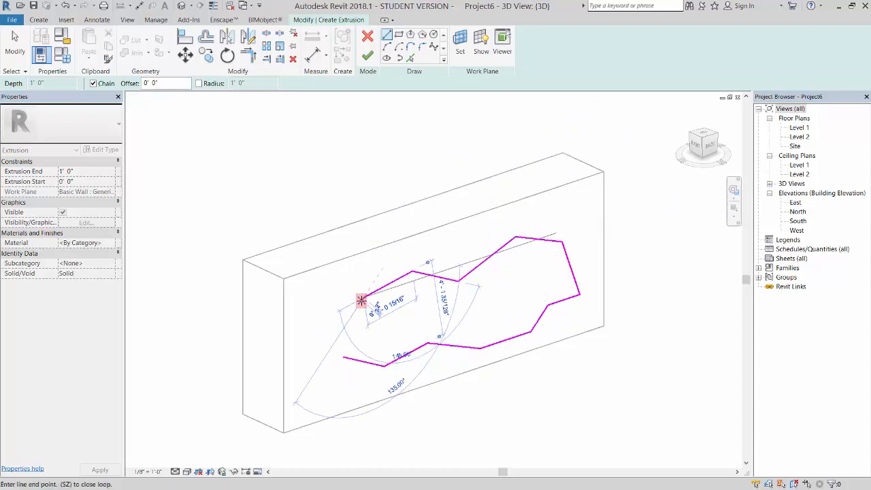
pyautogui.click(344, 356)
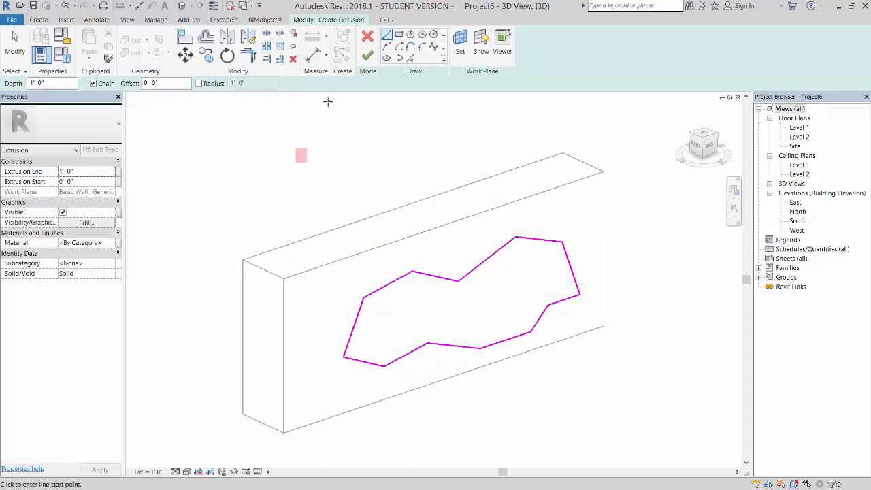
pyautogui.click(367, 57)
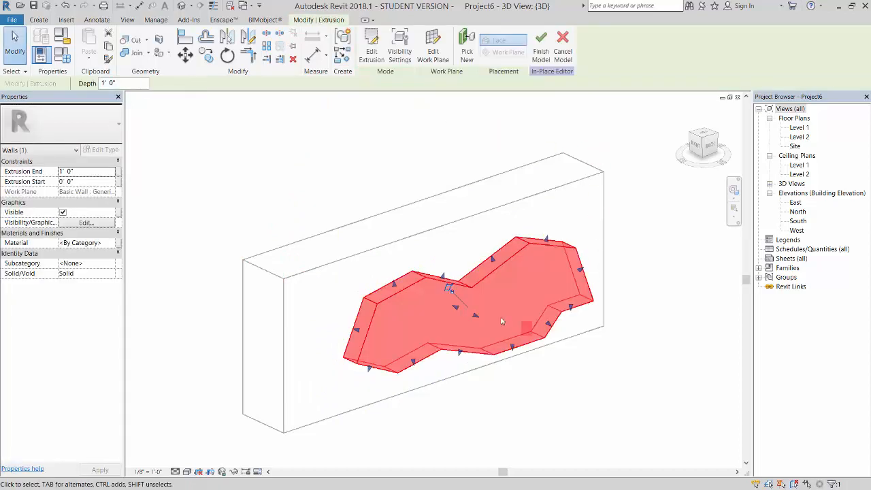
# - Set the extrusion start to -2' 0" so the form reaches into the wall
pyautogui.moveTo(455, 314); pyautogui.dragTo(432, 311)
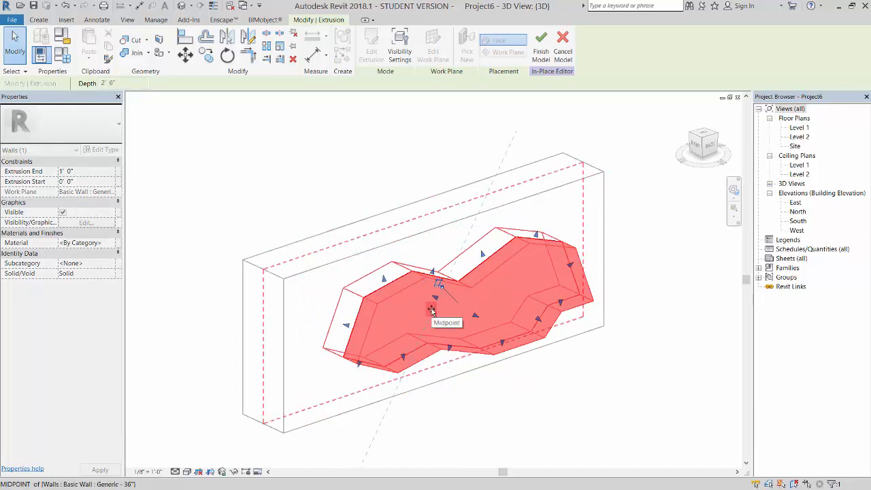
pyautogui.moveTo(433, 311); pyautogui.dragTo(444, 316)
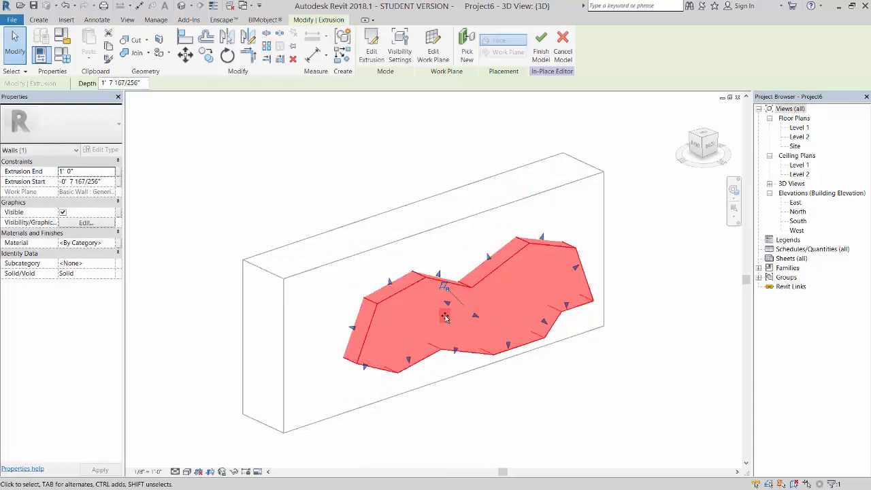
pyautogui.click(108, 182)
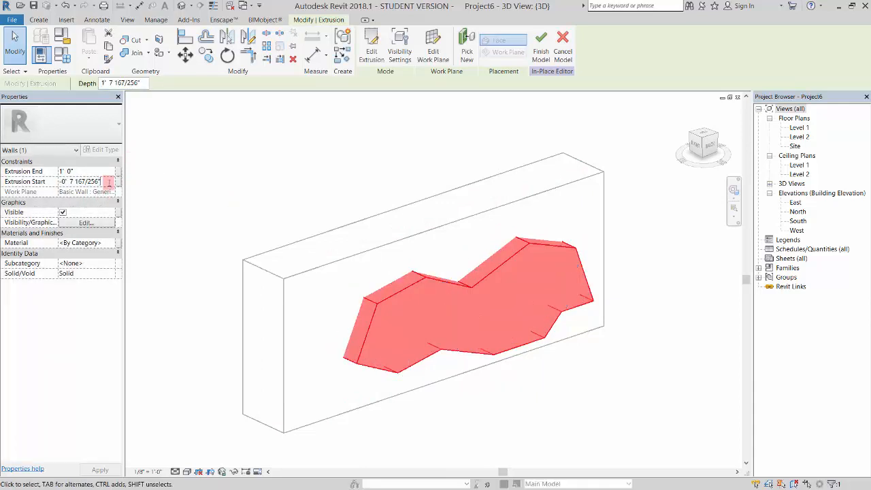
pyautogui.moveTo(109, 181); pyautogui.dragTo(31, 182)
pyautogui.write('-')
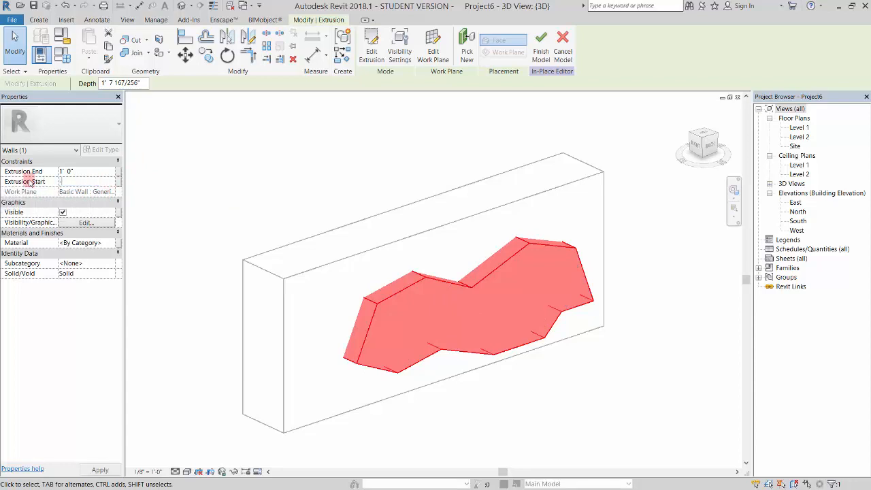
pyautogui.write('2')
pyautogui.press('Return')
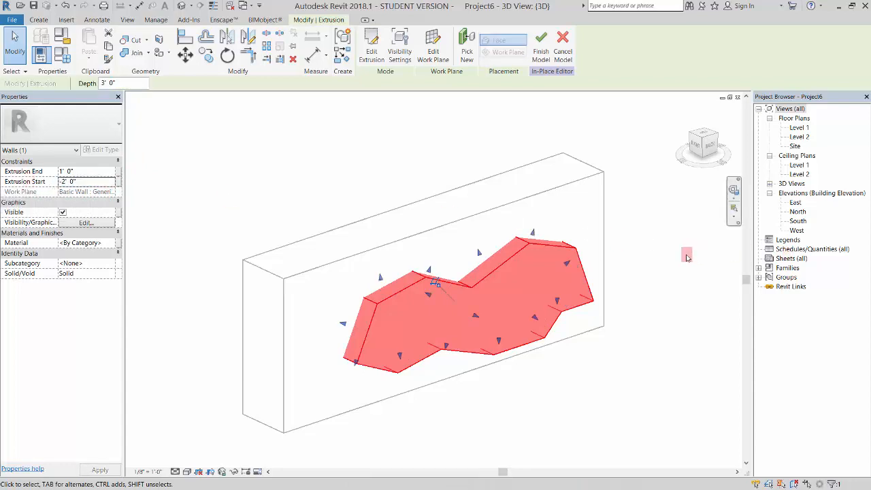
# - Switch the 3D view's visual style to Wireframe and deselect the extrusion
pyautogui.click(189, 472)
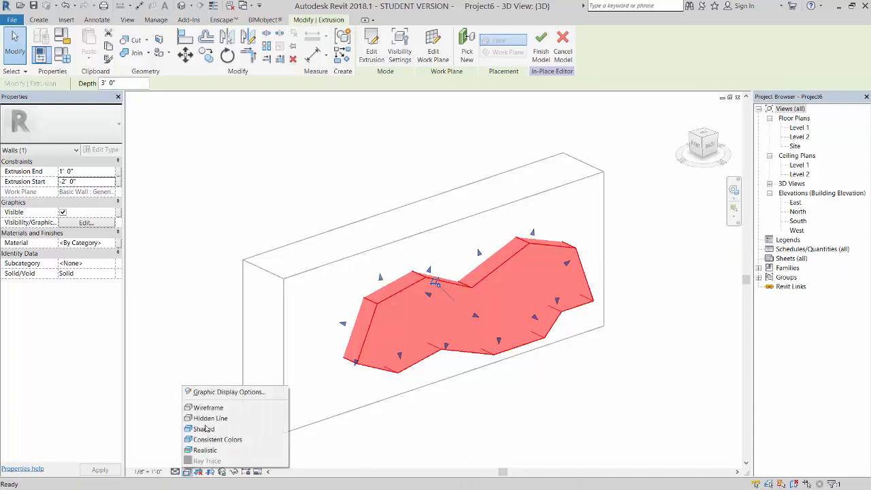
pyautogui.click(208, 407)
pyautogui.keyDown('shift'); pyautogui.moveTo(390, 438); pyautogui.dragTo(460, 418, button='middle'); pyautogui.keyUp('shift')
pyautogui.click(459, 419)
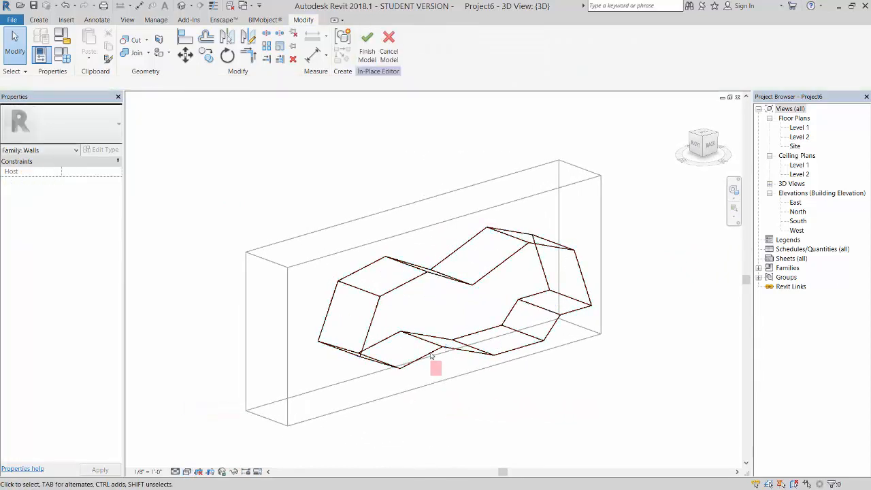
# - Change the twelve-sided extrusion into a void form
pyautogui.click(408, 282)
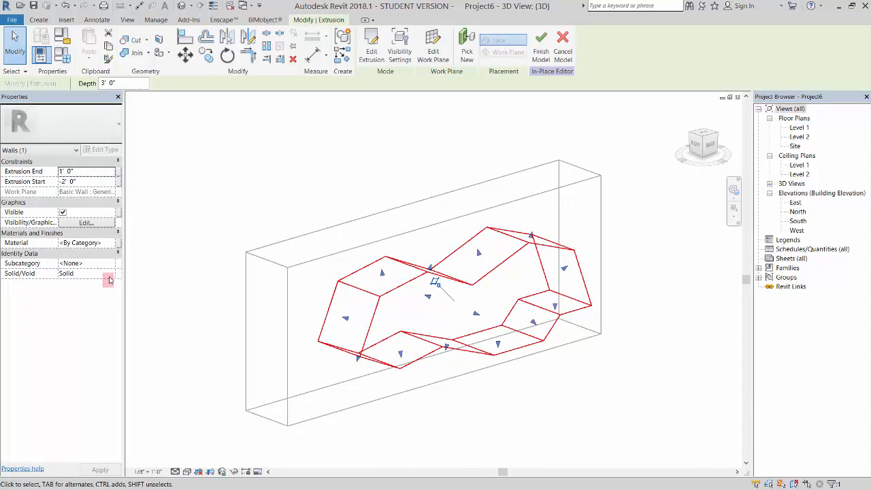
pyautogui.click(111, 273)
pyautogui.click(65, 292)
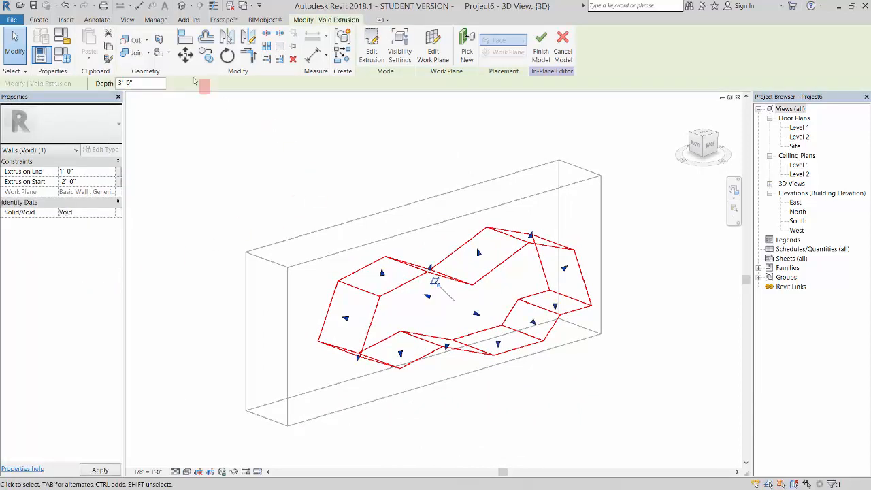
# - Cut the wall with the void extrusion using Cut Geometry and finish the in-place model
pyautogui.press('Escape')
pyautogui.press('c')
pyautogui.press('g')
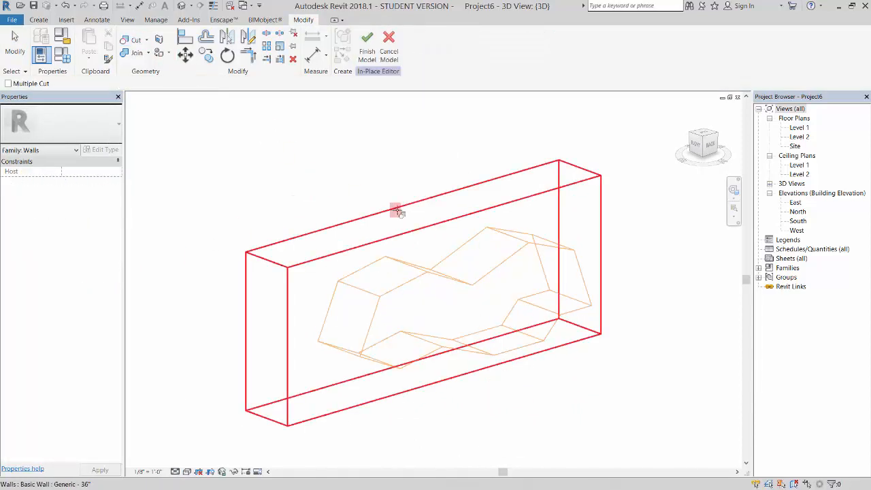
pyautogui.click(367, 43)
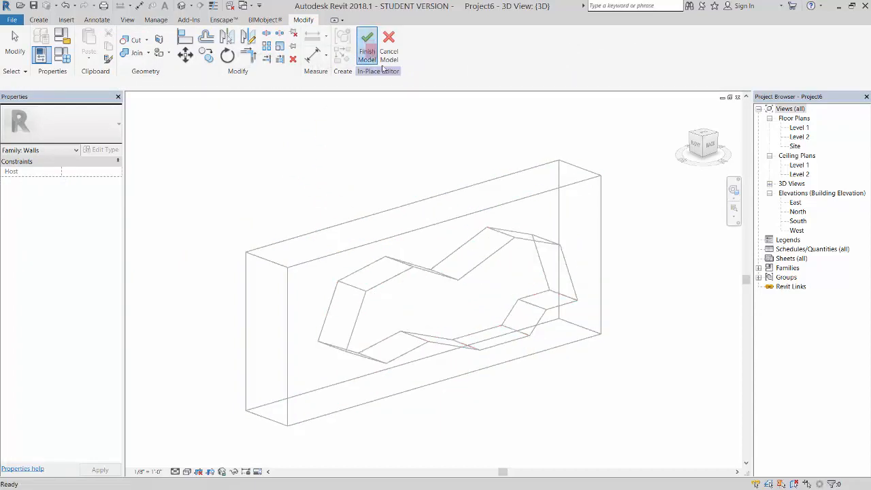
# - Set the 3D view's visual style to Hidden Line and examine the recess in the wall
pyautogui.click(187, 472)
pyautogui.click(204, 418)
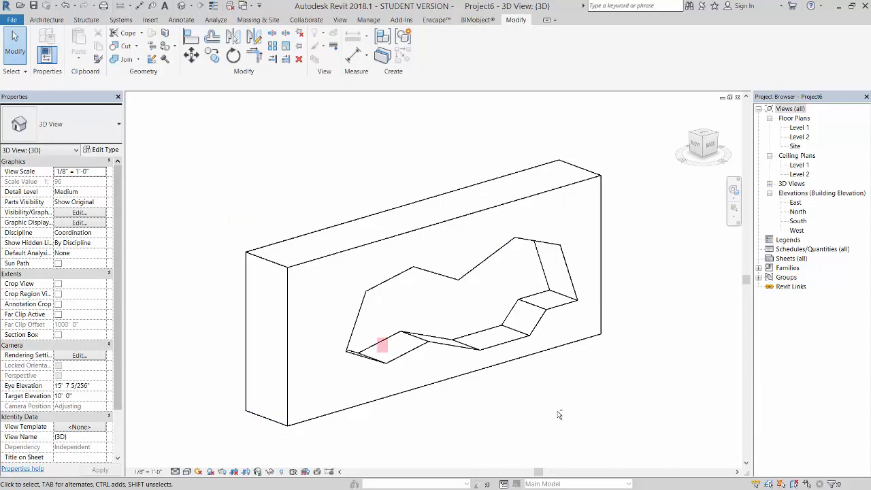
pyautogui.keyDown('shift'); pyautogui.moveTo(382, 346); pyautogui.dragTo(538, 381, button='middle'); pyautogui.keyUp('shift')
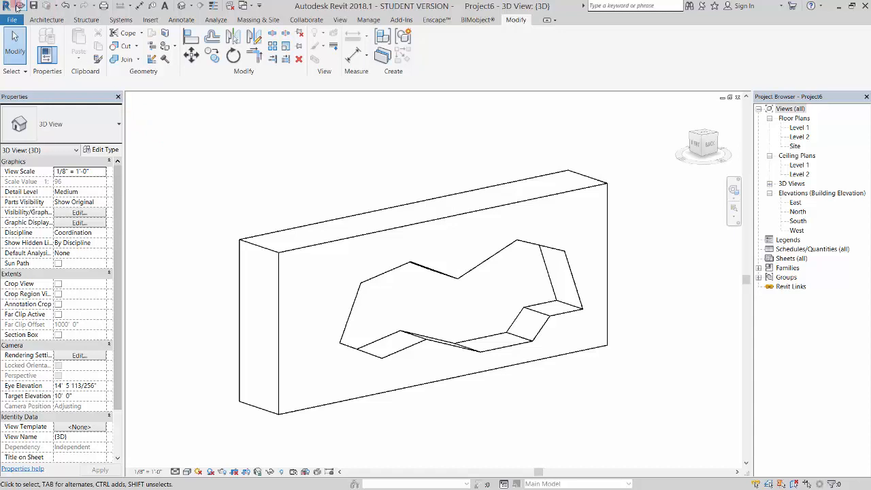
# - Start an in-place model in the Mass category and name it Seat Cove 1
pyautogui.click(46, 20)
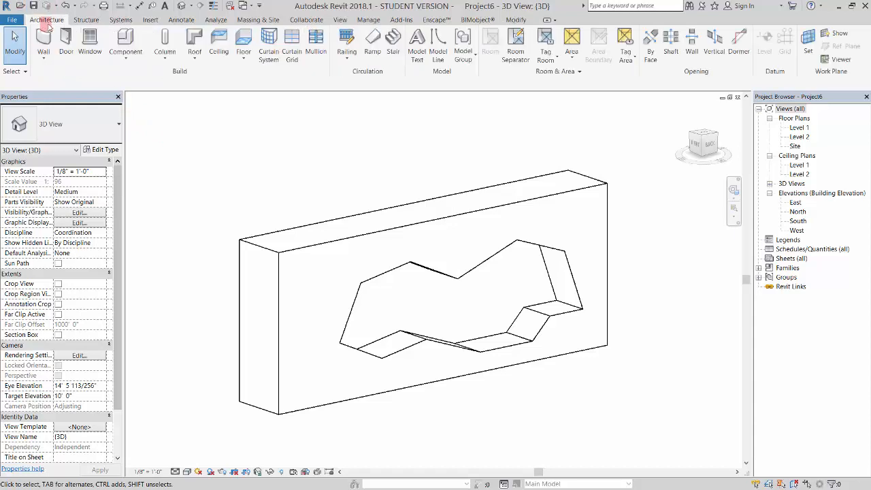
pyautogui.click(126, 60)
pyautogui.click(103, 127)
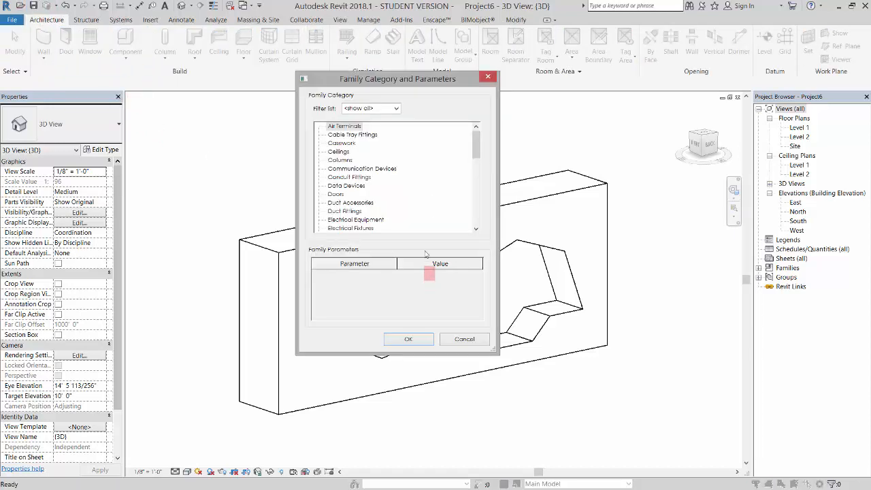
pyautogui.moveTo(477, 147); pyautogui.dragTo(478, 172)
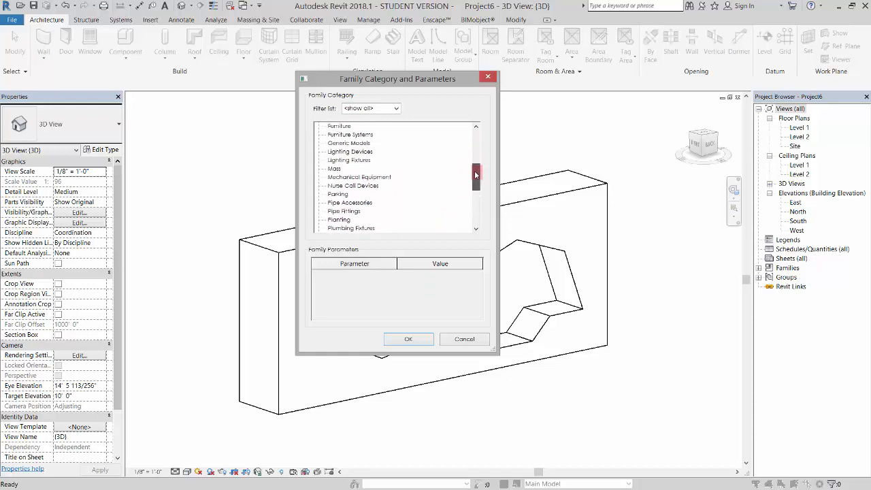
pyautogui.click(335, 168)
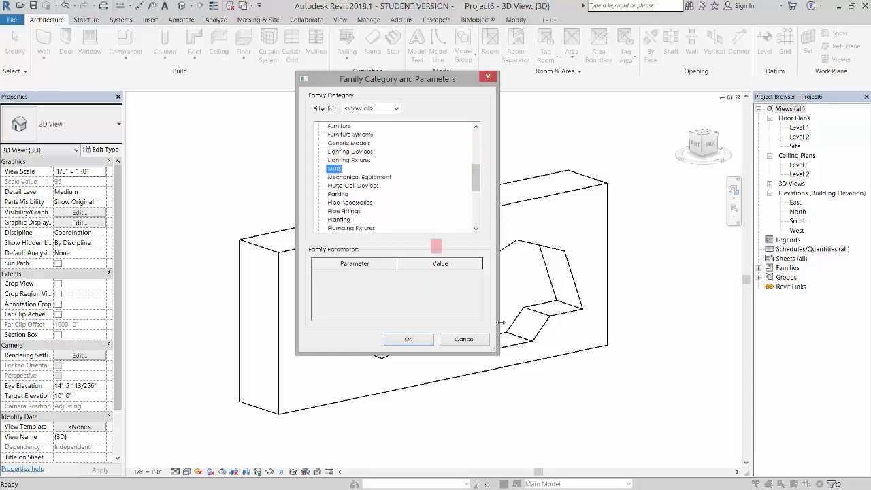
pyautogui.click(408, 340)
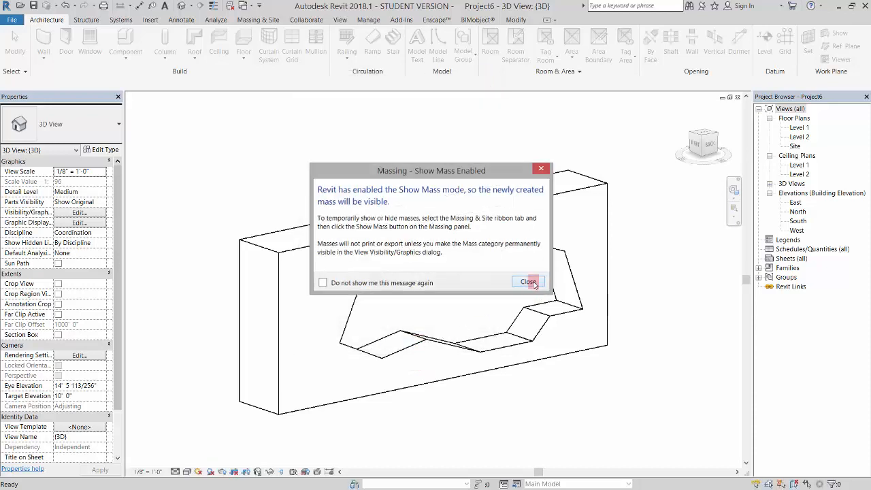
pyautogui.click(530, 282)
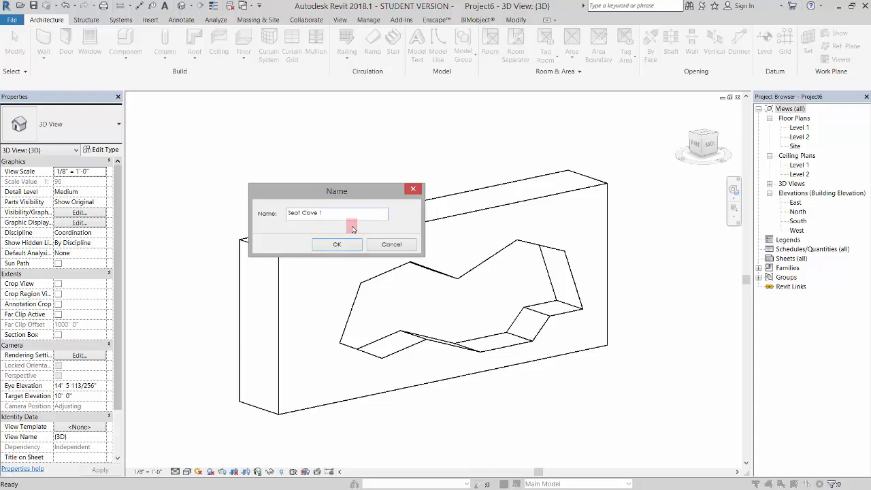
pyautogui.press('Return')
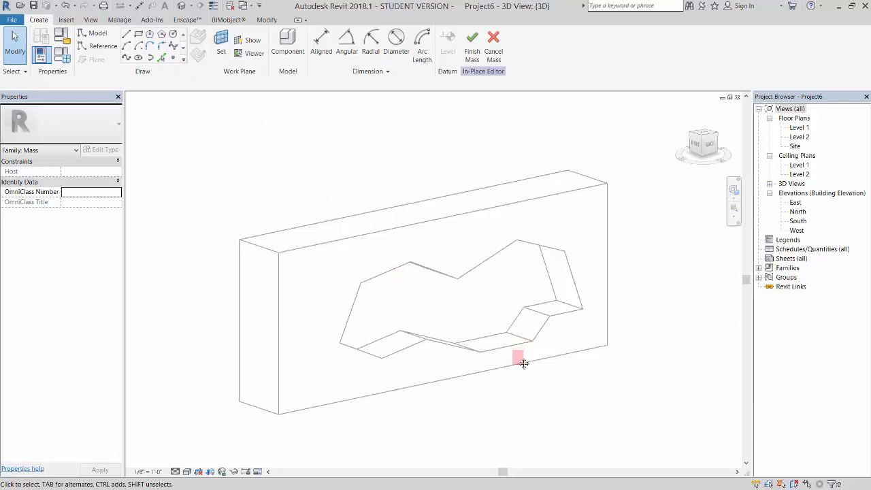
# - Place five reference points, one on each of the recess's lower inner faces from the first wide ledge to the far upper ledge
pyautogui.keyDown('shift'); pyautogui.moveTo(524, 363); pyautogui.dragTo(298, 291, button='middle'); pyautogui.keyUp('shift')
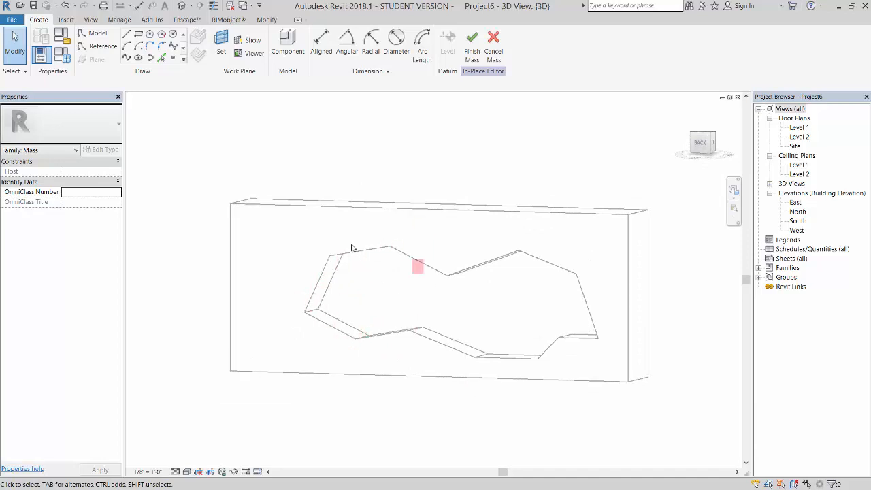
pyautogui.moveTo(352, 247)
pyautogui.keyDown('shift'); pyautogui.mouseDown(button='middle')
pyautogui.moveTo(399, 281)
pyautogui.moveTo(460, 304)
pyautogui.mouseUp(button='middle'); pyautogui.keyUp('shift')
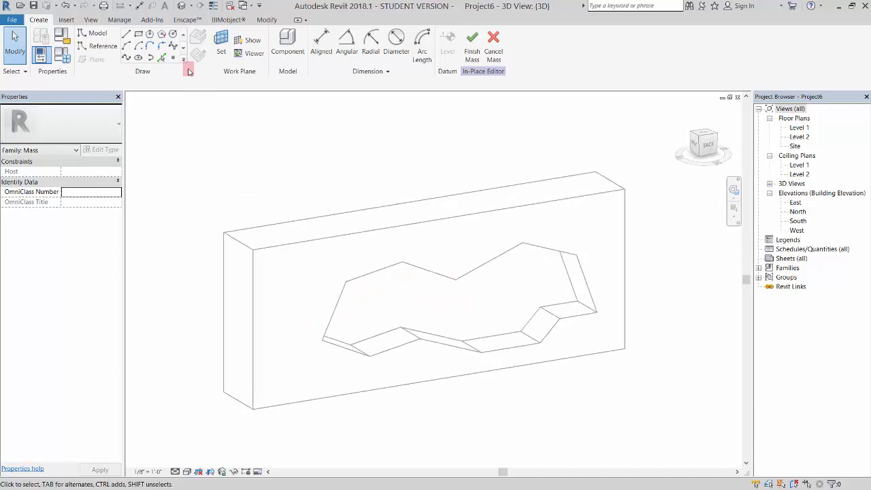
pyautogui.click(174, 59)
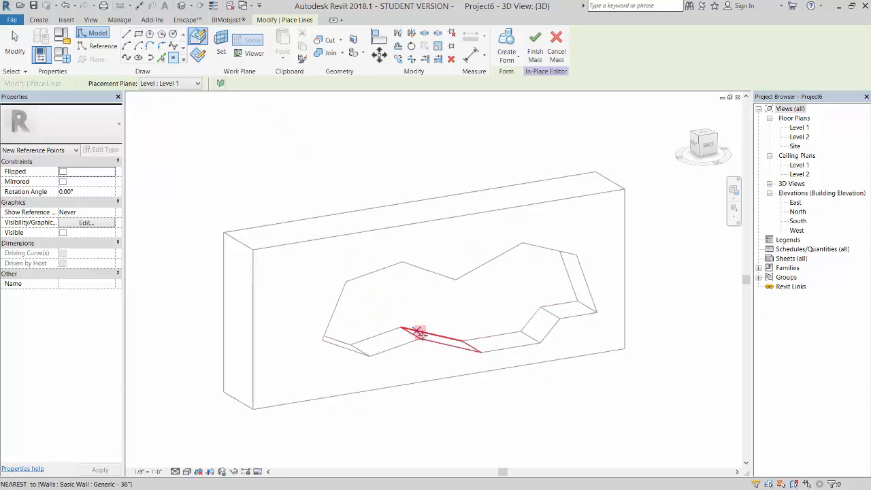
pyautogui.scroll(3, 427, 332)
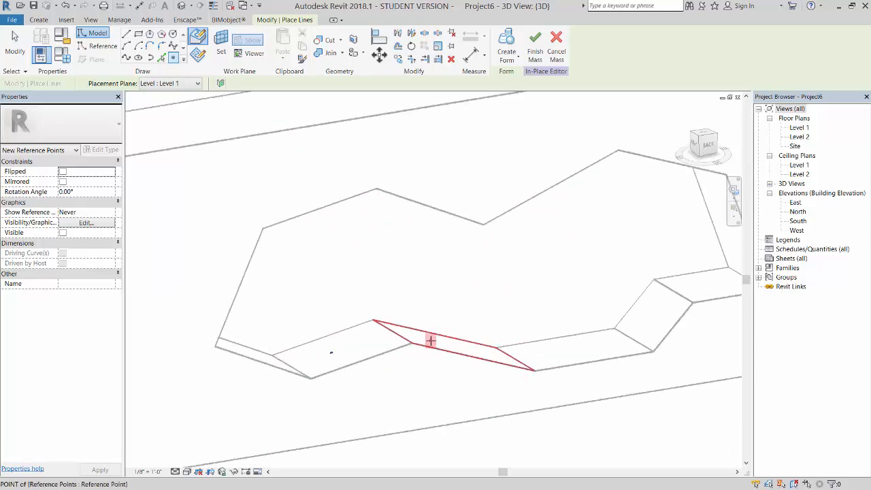
pyautogui.click(431, 339)
pyautogui.click(529, 351)
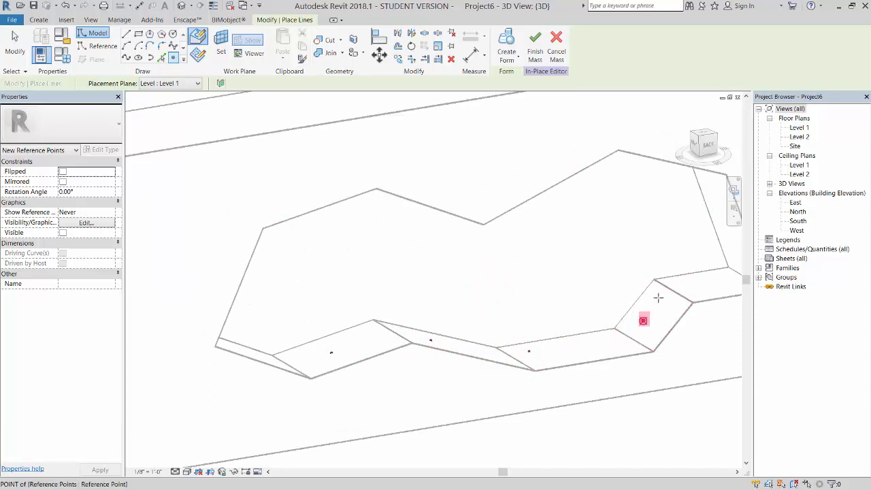
pyautogui.click(701, 282)
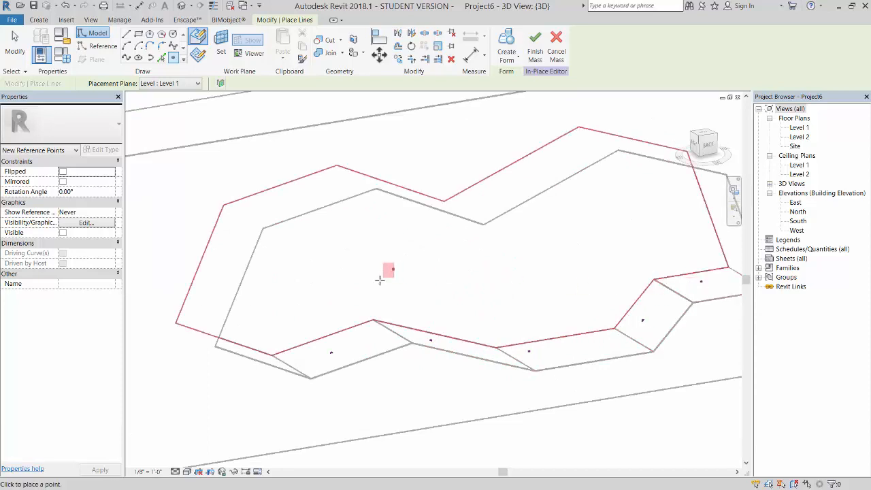
pyautogui.press('Escape')
pyautogui.press('Escape')
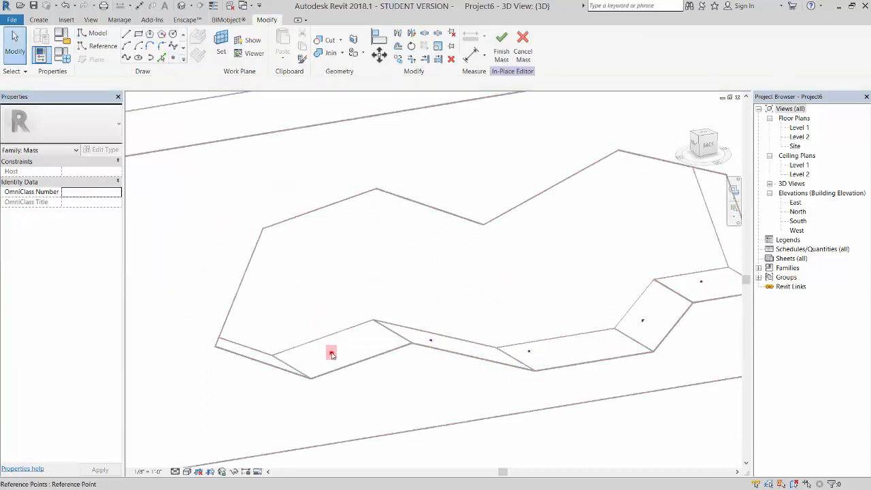
# - Detach the leftmost reference point from its host face and raise it vertically above the ledge
pyautogui.click(331, 353)
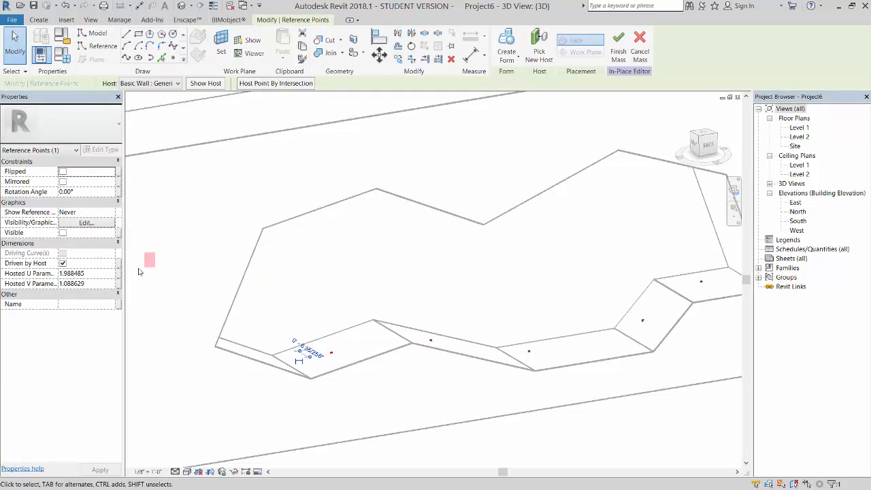
pyautogui.click(62, 264)
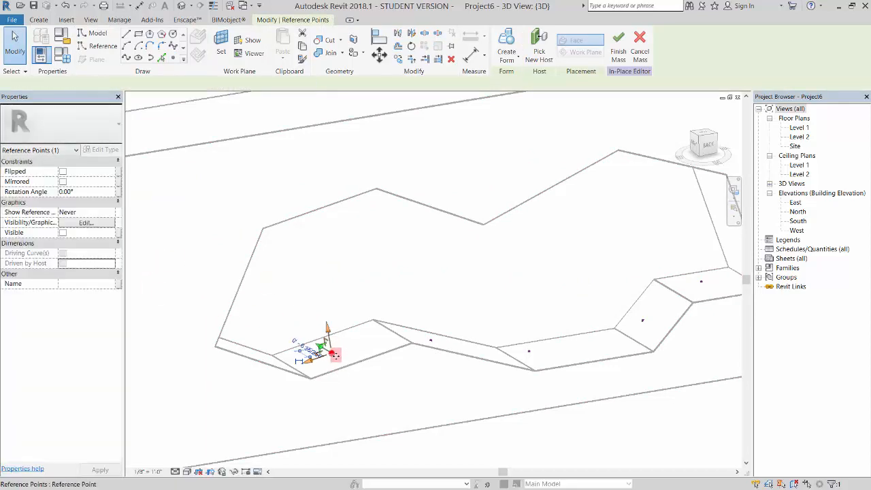
pyautogui.moveTo(334, 334); pyautogui.dragTo(336, 290)
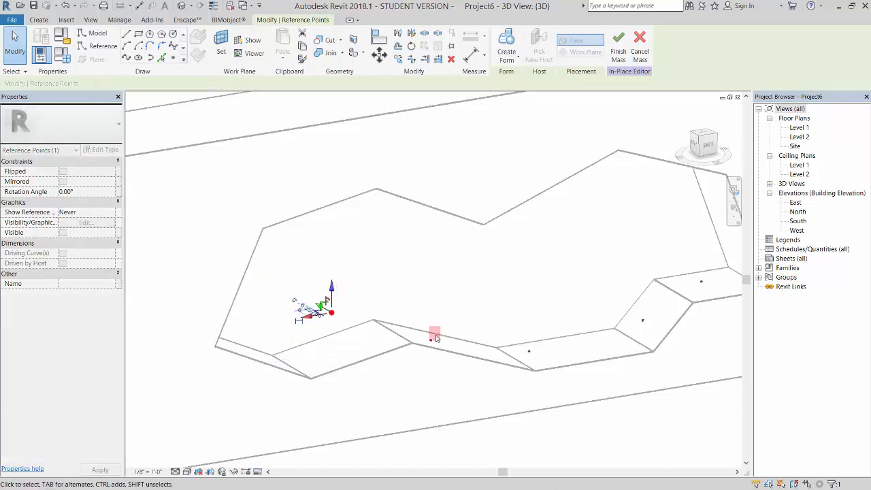
# - Detach the second reference point from its host face and move it up into the recess, higher than the first point
pyautogui.click(432, 340)
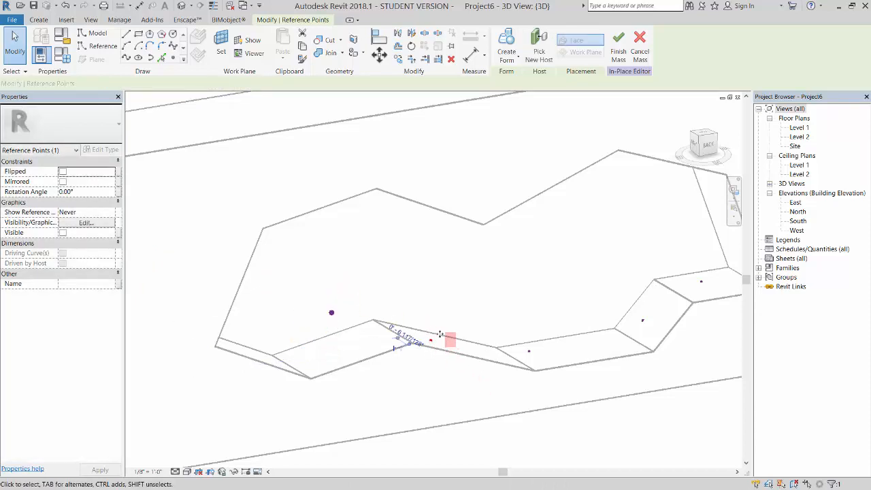
pyautogui.click(62, 264)
pyautogui.click(63, 264)
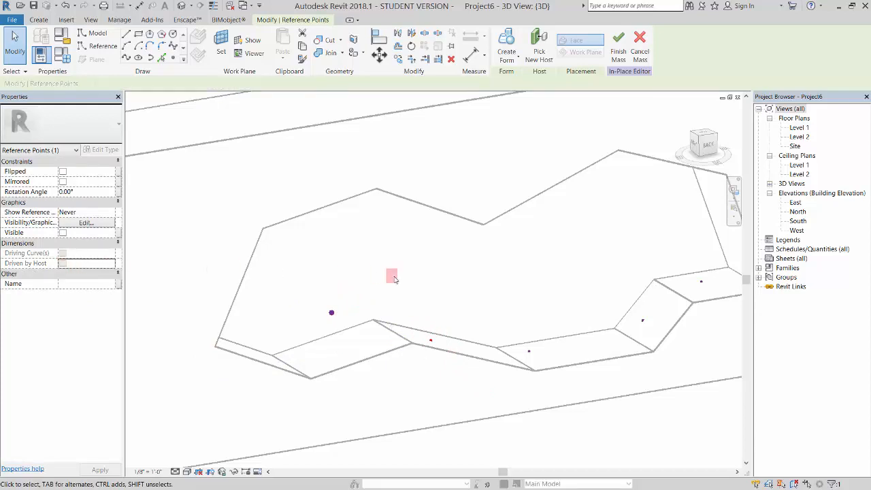
pyautogui.moveTo(430, 315); pyautogui.dragTo(427, 288)
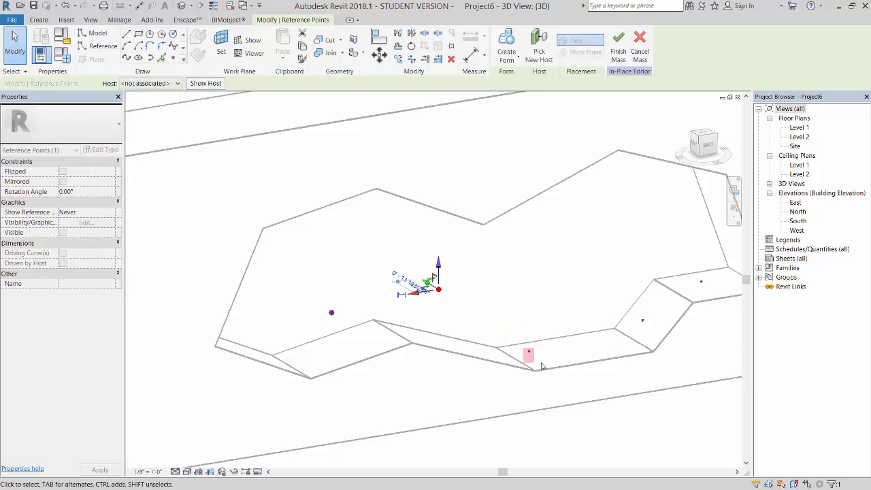
# - Detach the third reference point from its host face and raise it vertically above its ledge
pyautogui.click(531, 355)
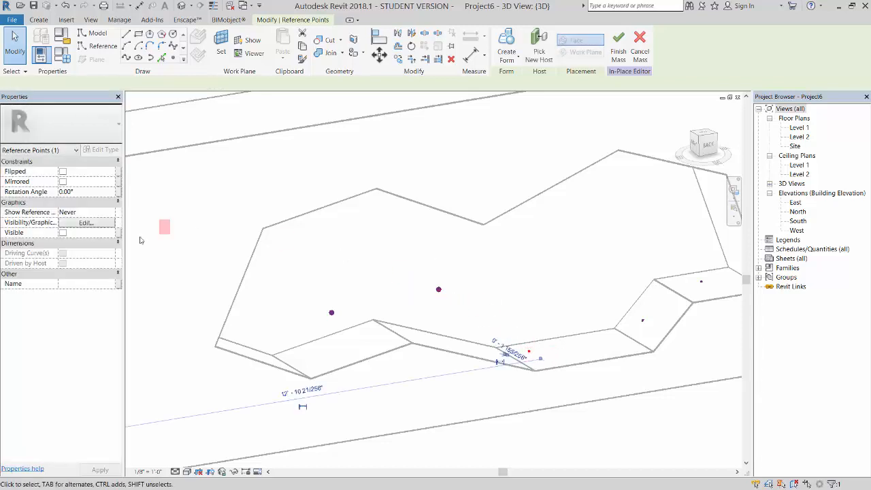
pyautogui.click(62, 263)
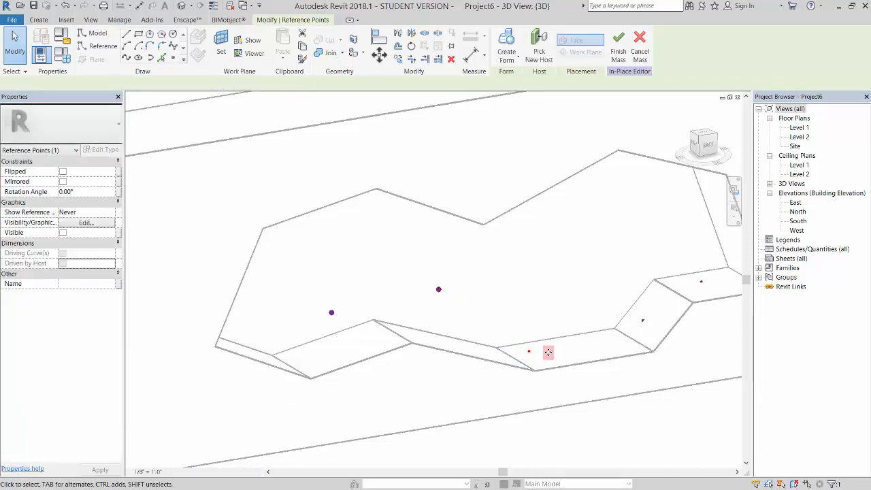
pyautogui.moveTo(532, 335); pyautogui.dragTo(536, 304)
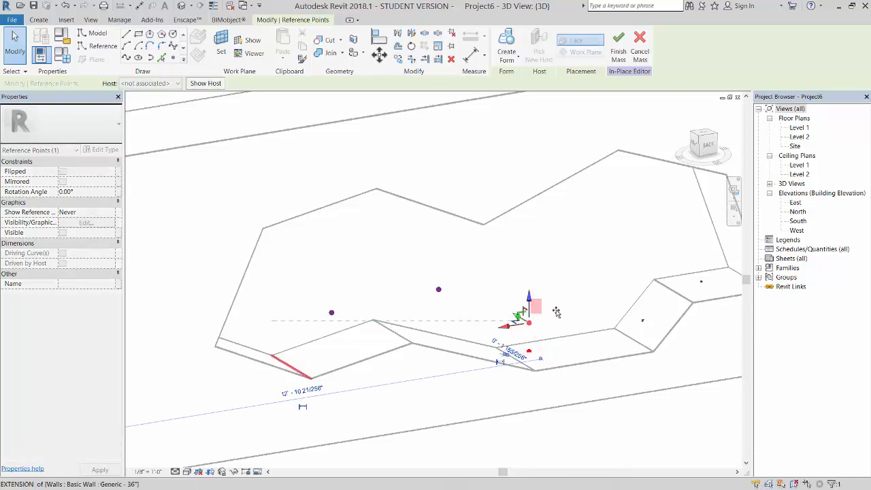
# - Detach the fourth reference point from the sloped face and move it horizontally toward the third point, clear of the face
pyautogui.click(643, 321)
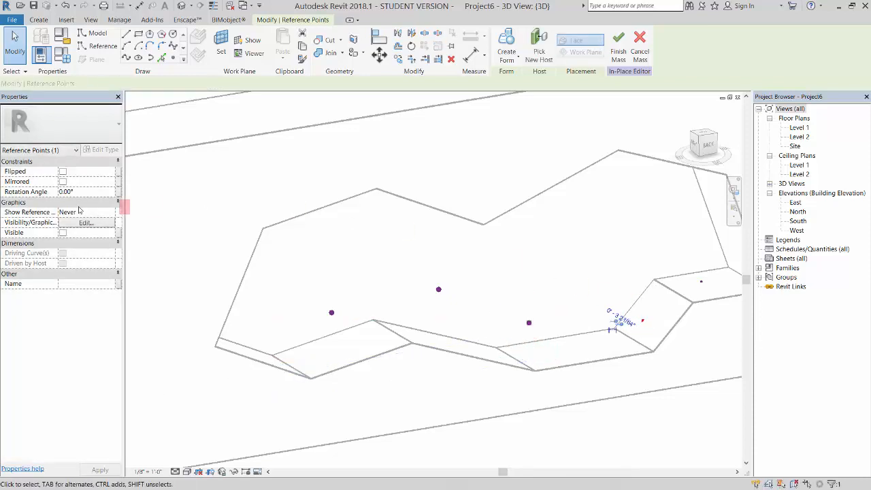
pyautogui.click(63, 264)
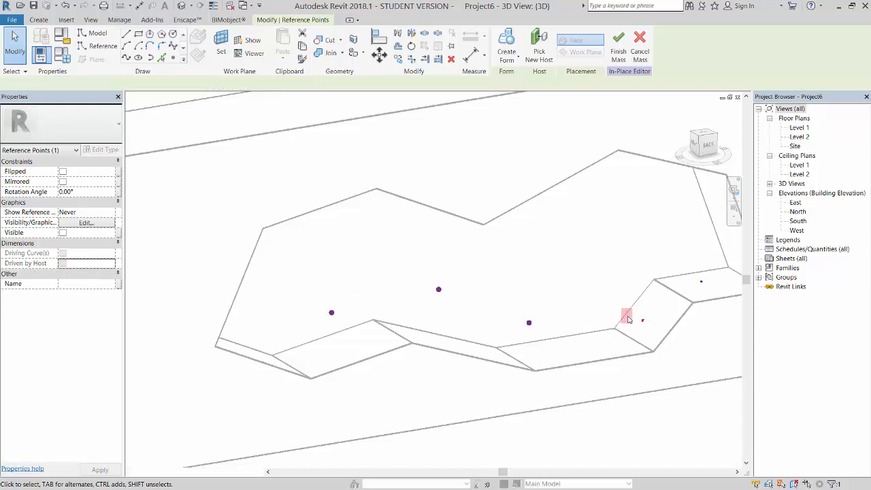
pyautogui.moveTo(618, 326); pyautogui.dragTo(599, 328)
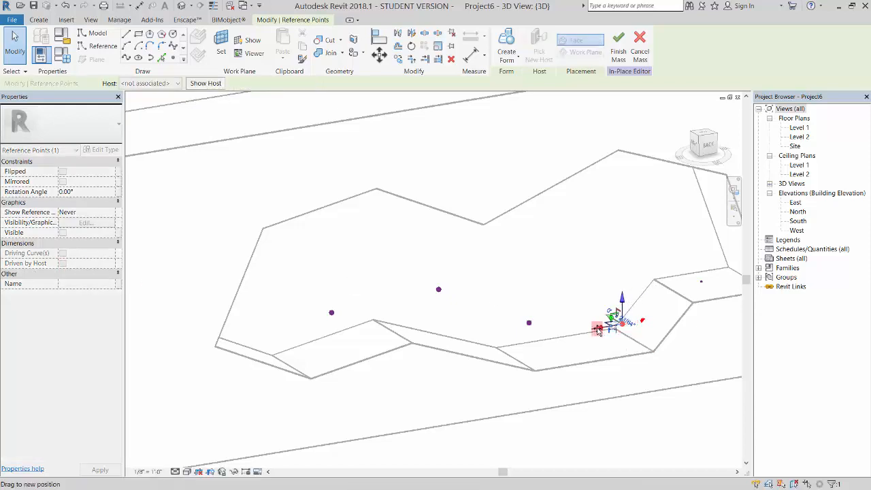
# - Detach the fifth reference point from the far upper ledge, raise it vertically above the ledge, and clear the selection
pyautogui.click(704, 282)
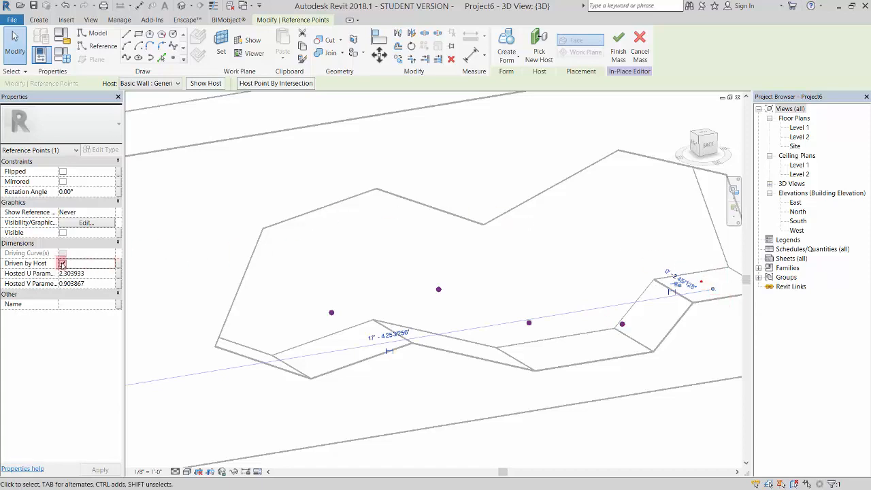
pyautogui.click(62, 265)
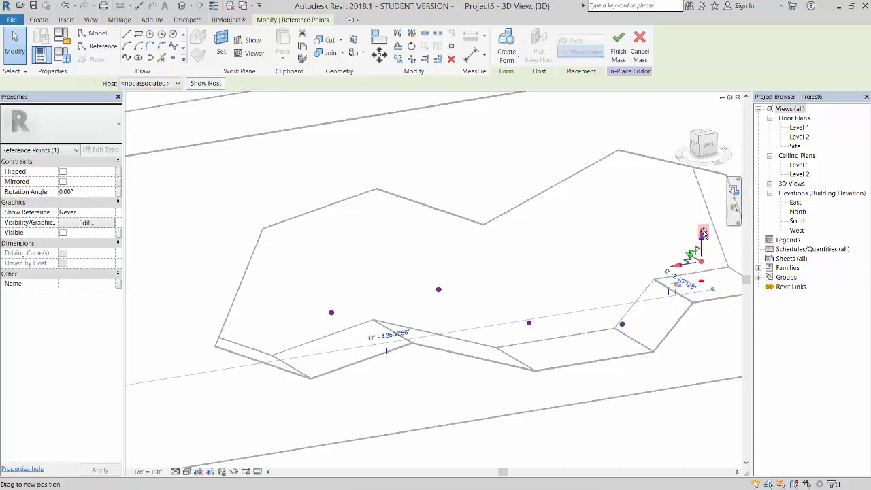
pyautogui.moveTo(704, 234); pyautogui.dragTo(558, 239)
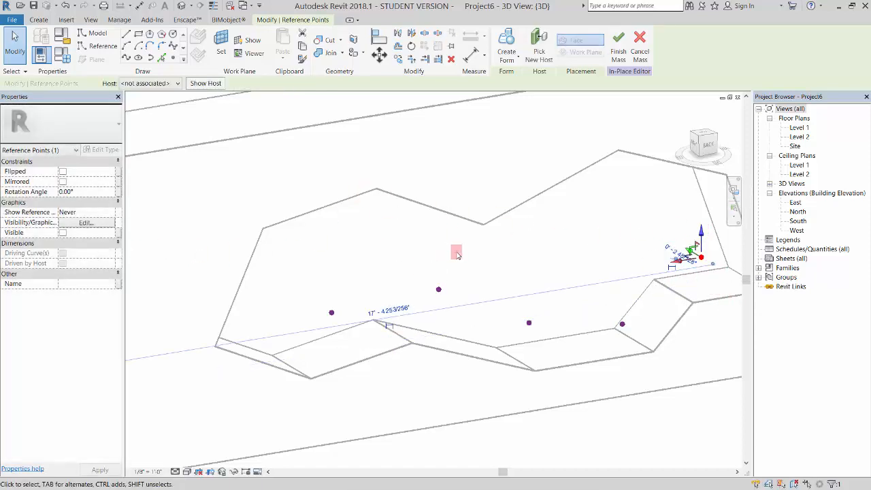
pyautogui.click(467, 152)
# - With reference lines drawn on faces, triangulate the first point to the leftmost, upper-left and nearest bottom corners of the recess's front rim
pyautogui.keyDown('shift'); pyautogui.moveTo(613, 373); pyautogui.dragTo(600, 358, button='middle'); pyautogui.keyUp('shift')
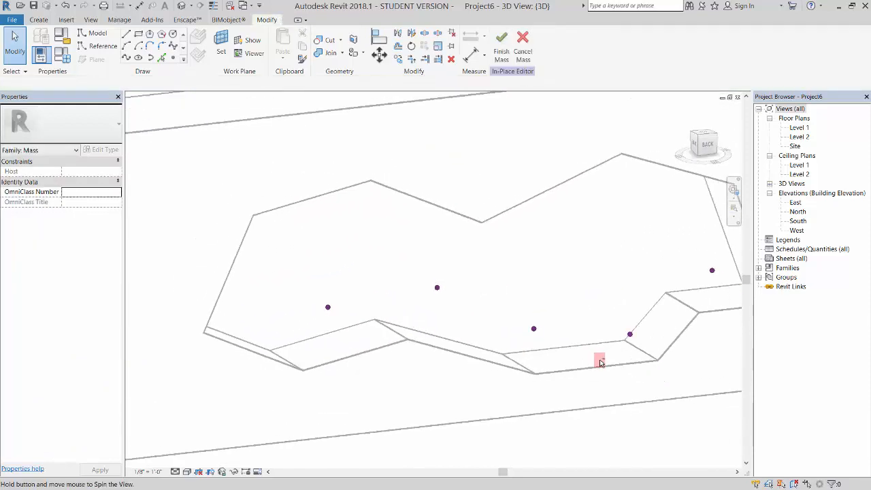
pyautogui.click(104, 47)
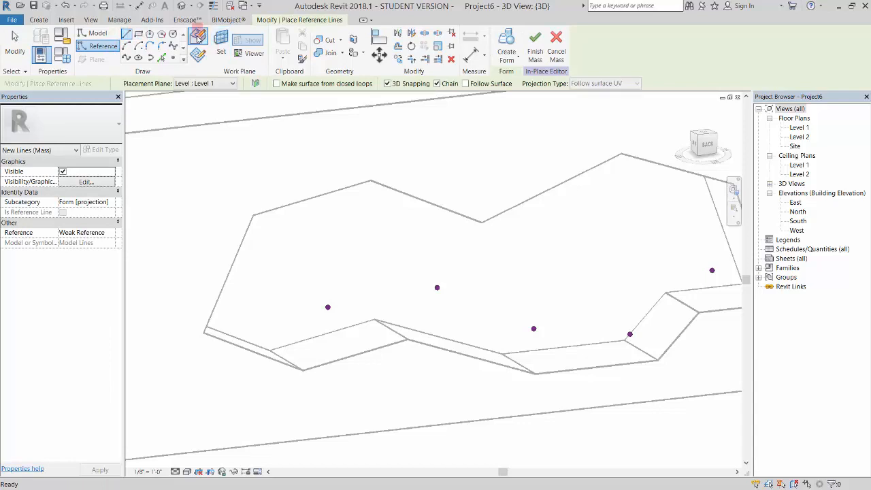
pyautogui.click(198, 37)
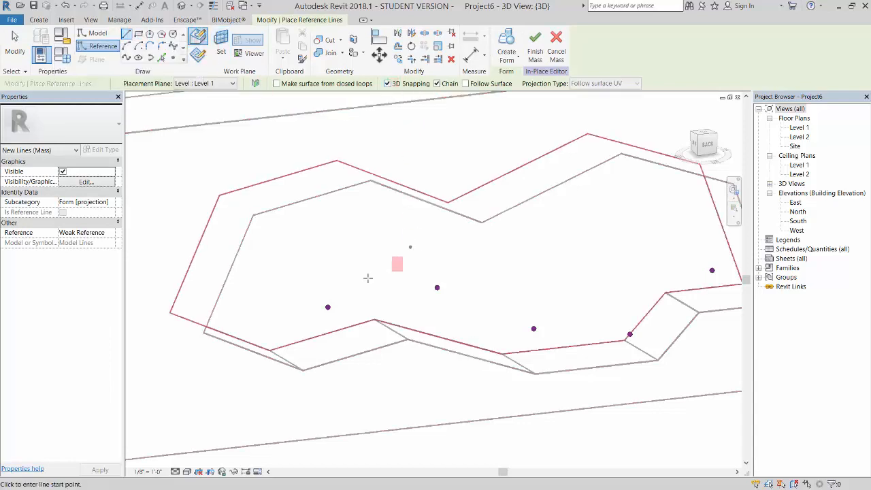
pyautogui.click(204, 333)
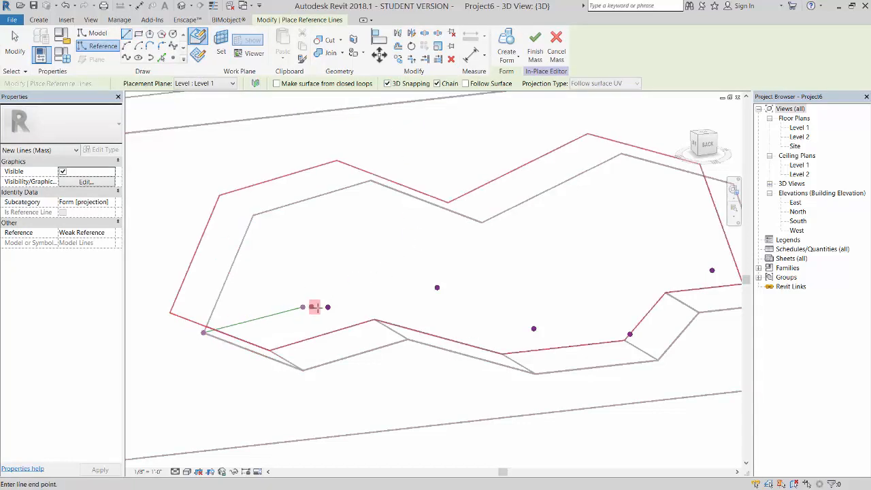
pyautogui.click(328, 308)
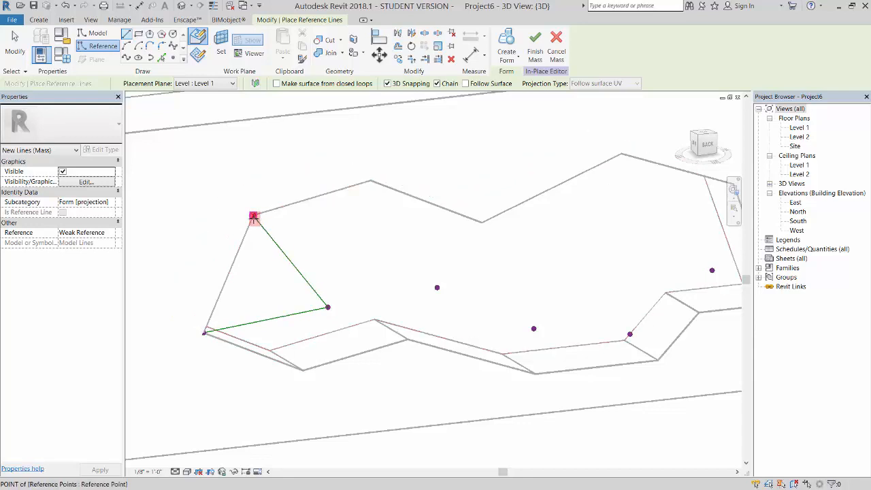
pyautogui.click(253, 217)
pyautogui.click(204, 333)
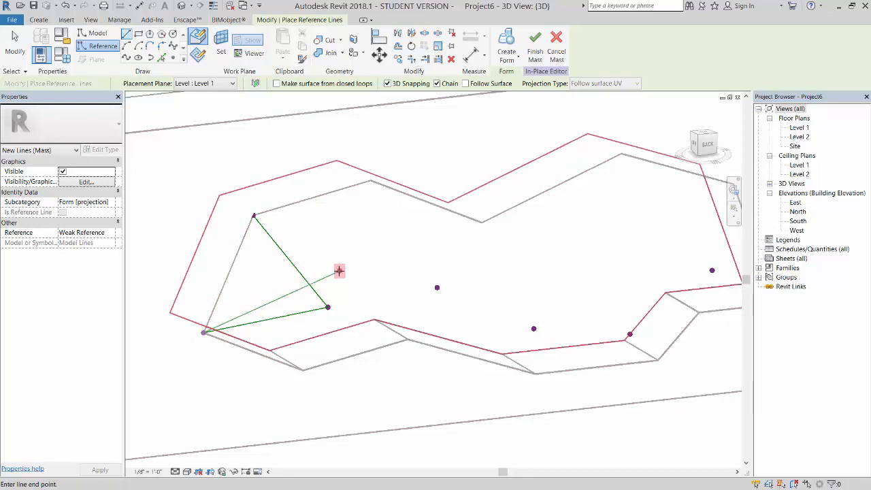
pyautogui.click(327, 308)
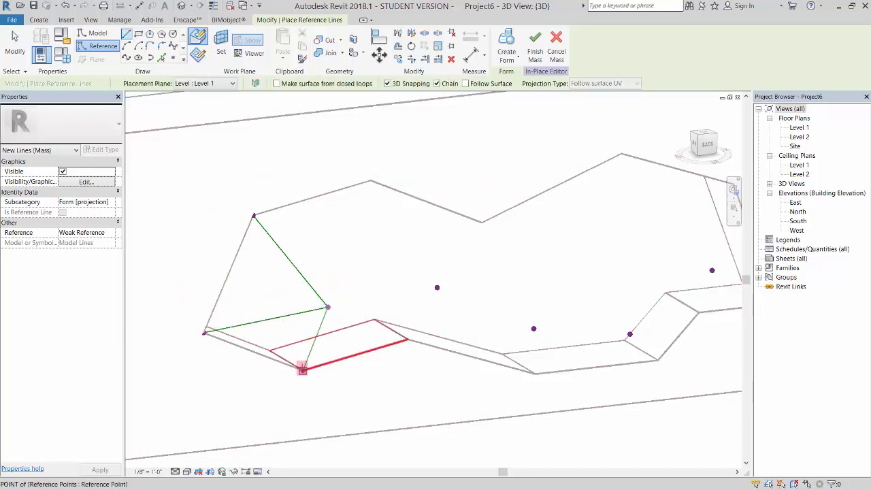
pyautogui.click(302, 369)
pyautogui.click(204, 332)
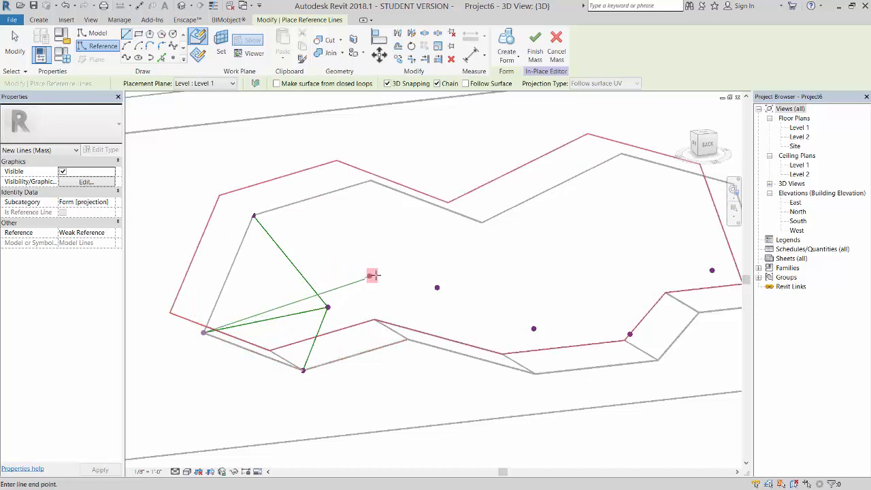
pyautogui.press('Escape')
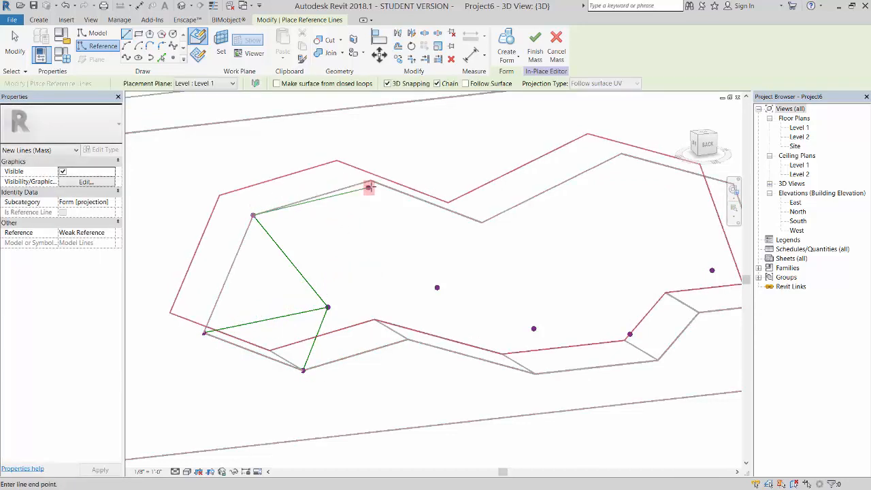
# - Trace the remaining front rim of the recess with chained reference lines, corner to corner from the upper-left corner around to the first bottom corner
pyautogui.click(371, 181)
pyautogui.click(482, 222)
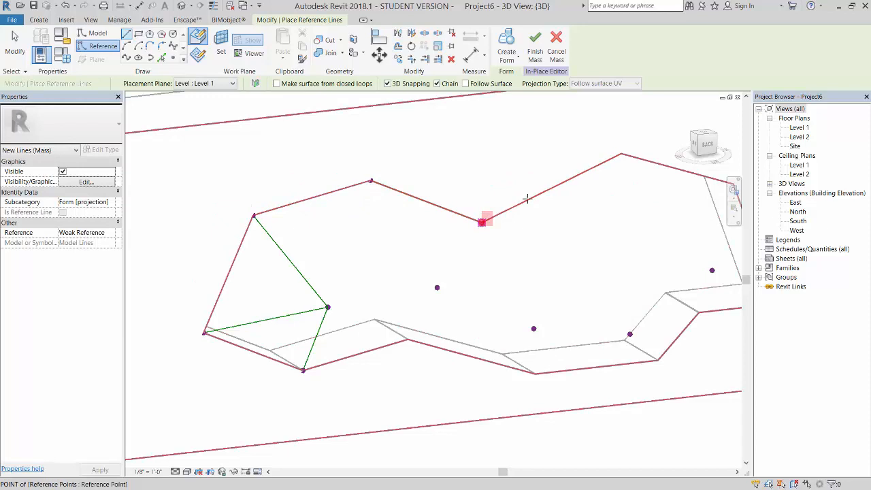
pyautogui.click(621, 154)
pyautogui.scroll(-2, 584, 193)
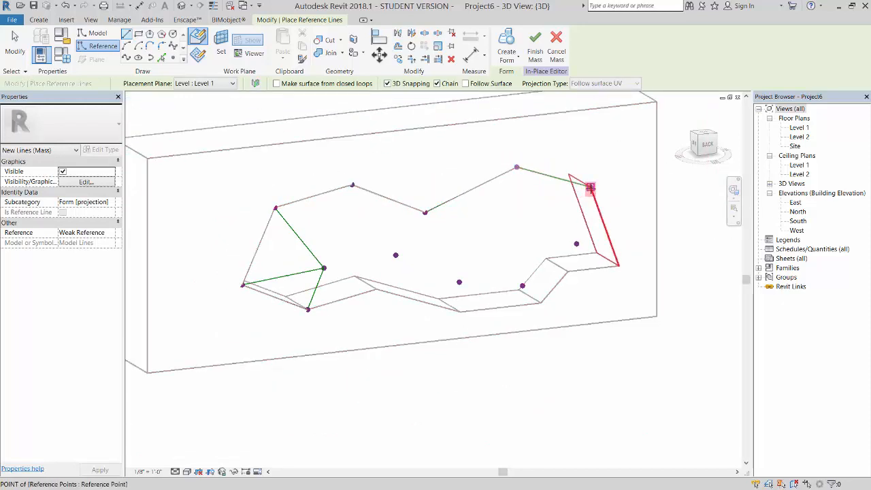
pyautogui.click(591, 188)
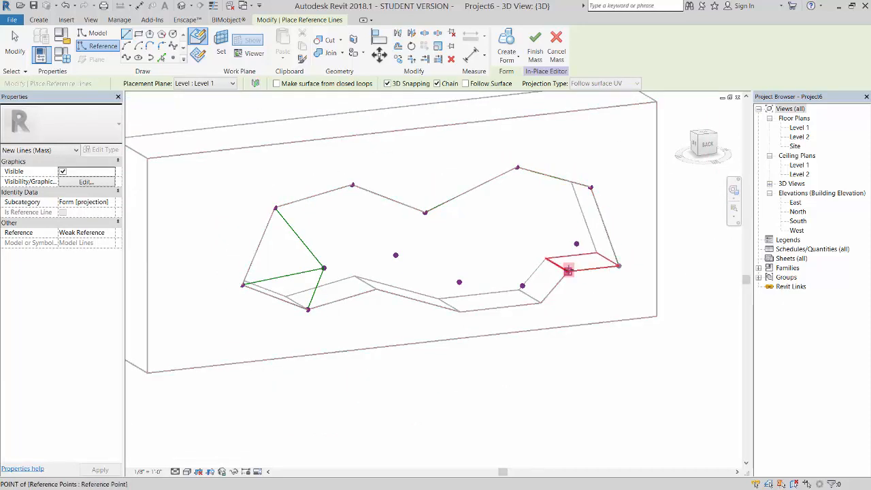
pyautogui.click(568, 270)
pyautogui.click(540, 302)
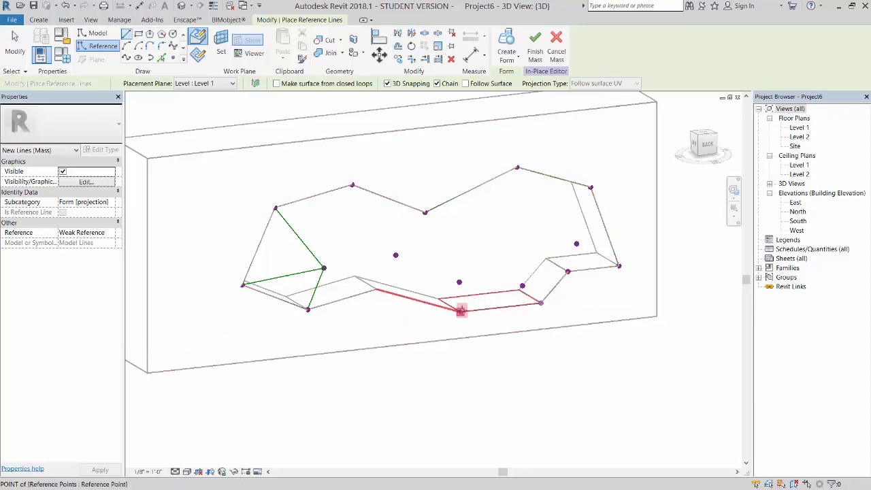
pyautogui.click(461, 312)
pyautogui.click(376, 290)
pyautogui.click(308, 310)
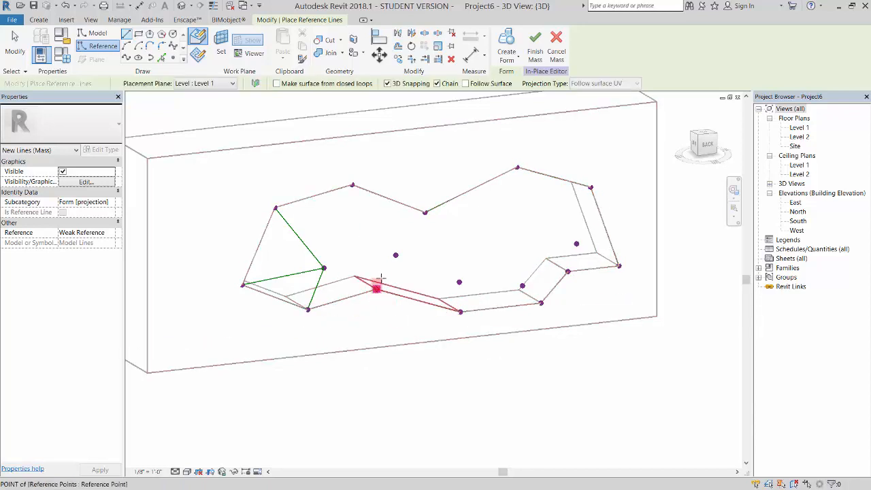
# - Connect the second reference point with reference lines to the two nearest lower rim corners, the upper notch corner and the left upper peak
pyautogui.click(376, 289)
pyautogui.click(395, 256)
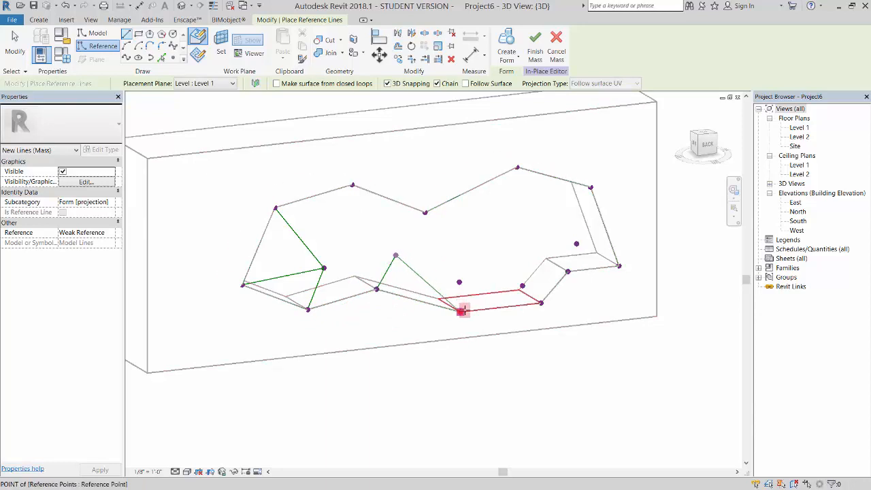
pyautogui.click(461, 310)
pyautogui.click(396, 255)
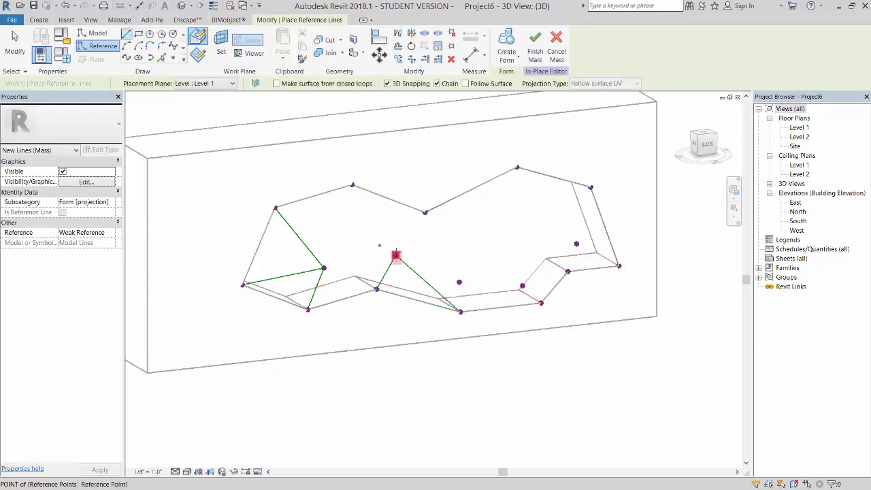
pyautogui.click(417, 212)
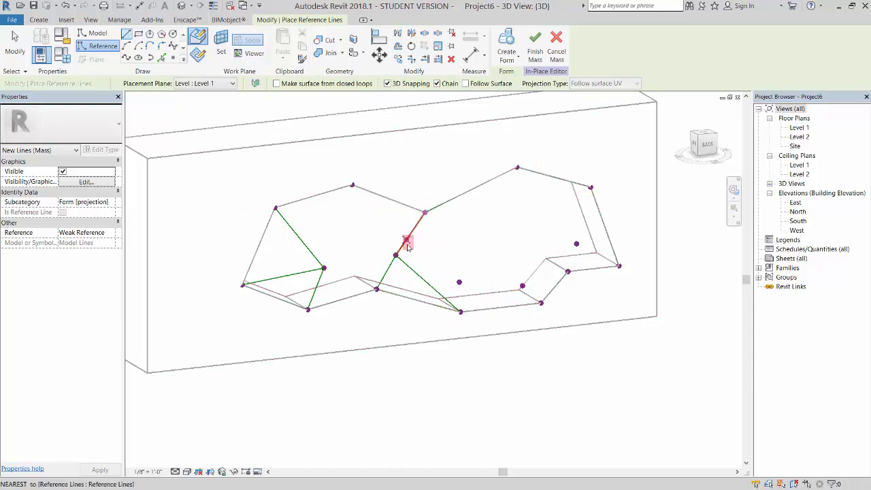
pyautogui.click(352, 186)
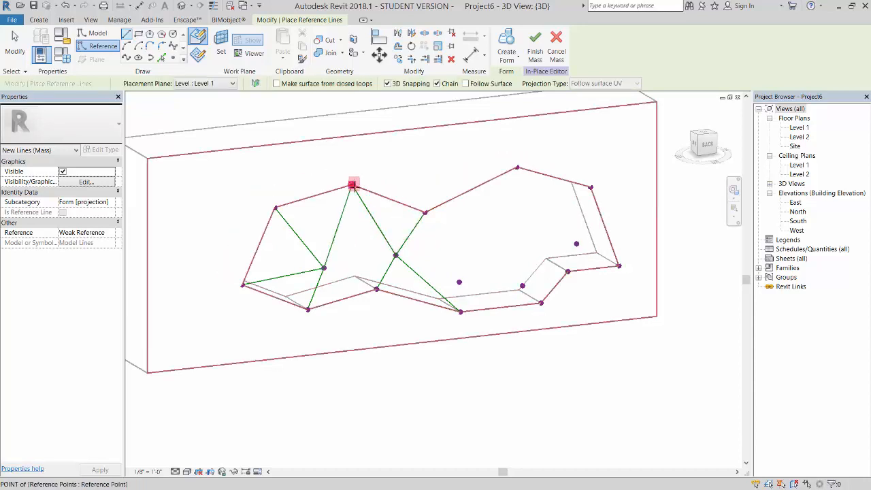
# - Connect the first reference point with reference lines to the left upper peak, the second point and the raised lower rim corner between them
pyautogui.click(325, 267)
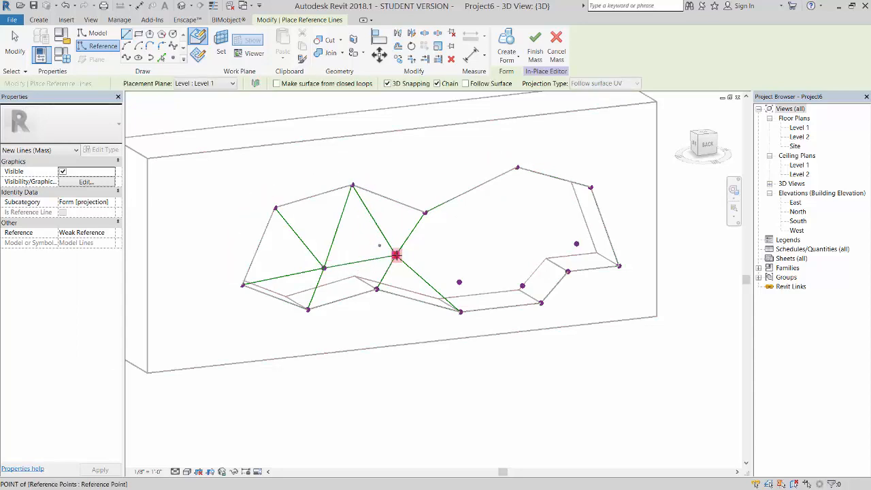
pyautogui.click(397, 256)
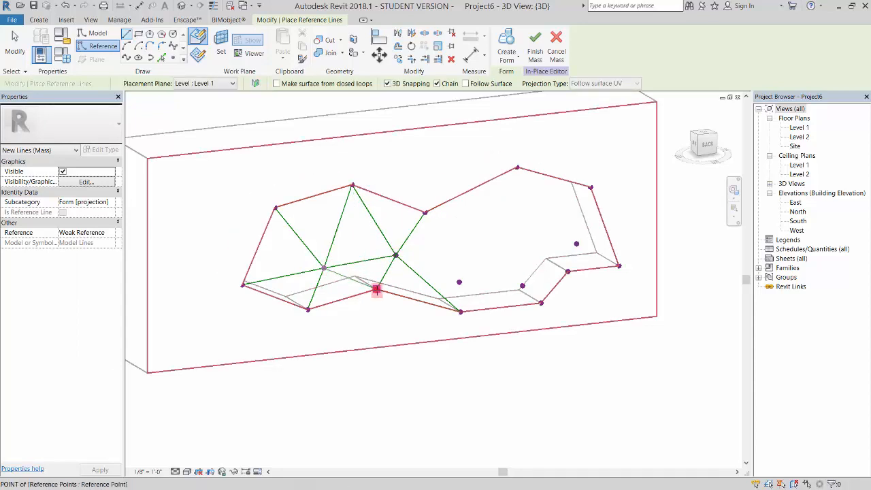
pyautogui.click(377, 290)
# - Draw reference lines from the upper notch corner to the third point and down to the lower rim corner beneath it
pyautogui.click(425, 213)
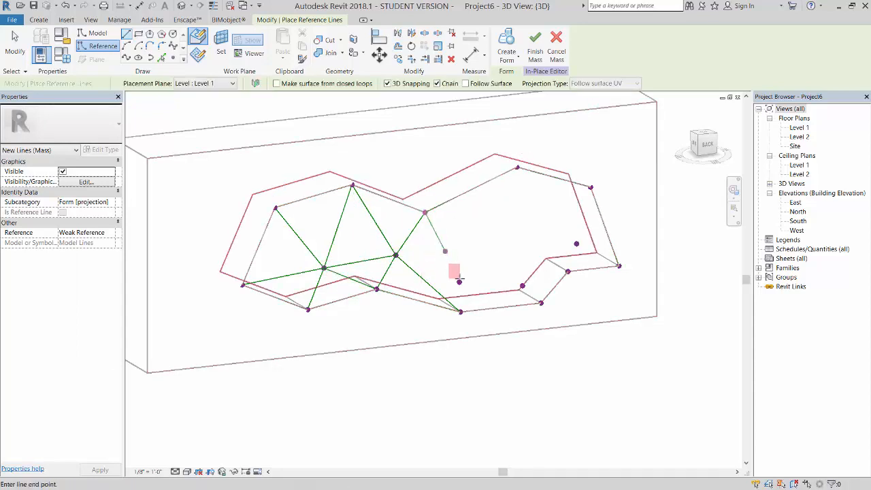
pyautogui.click(460, 282)
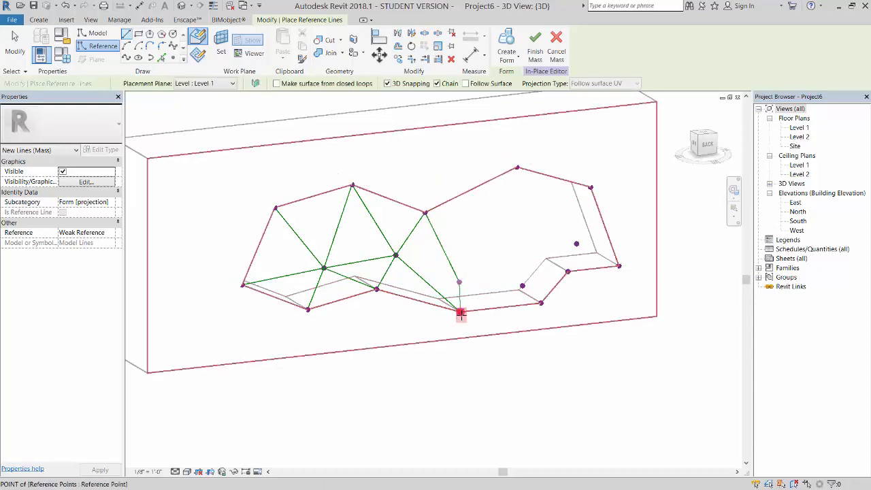
pyautogui.click(461, 311)
pyautogui.press('Escape')
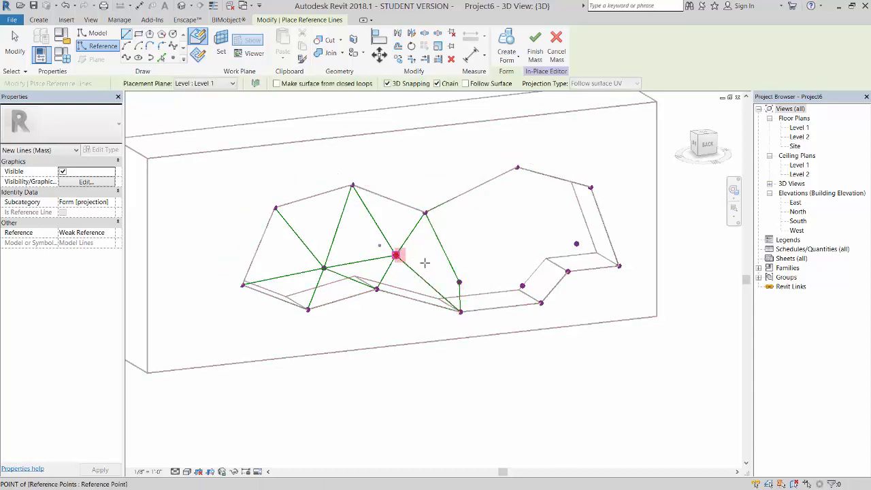
# - Draw reference lines from the third reference point to the fourth point and down to the lower rim corner beside it
pyautogui.click(460, 282)
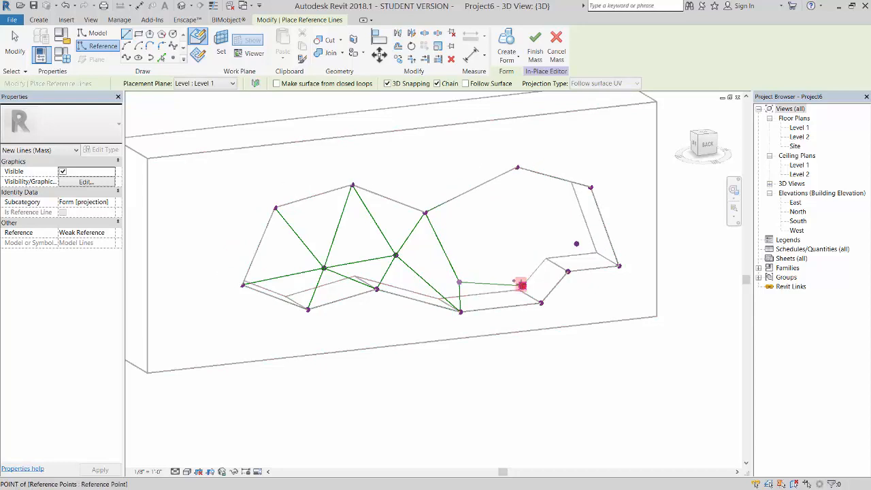
pyautogui.click(523, 286)
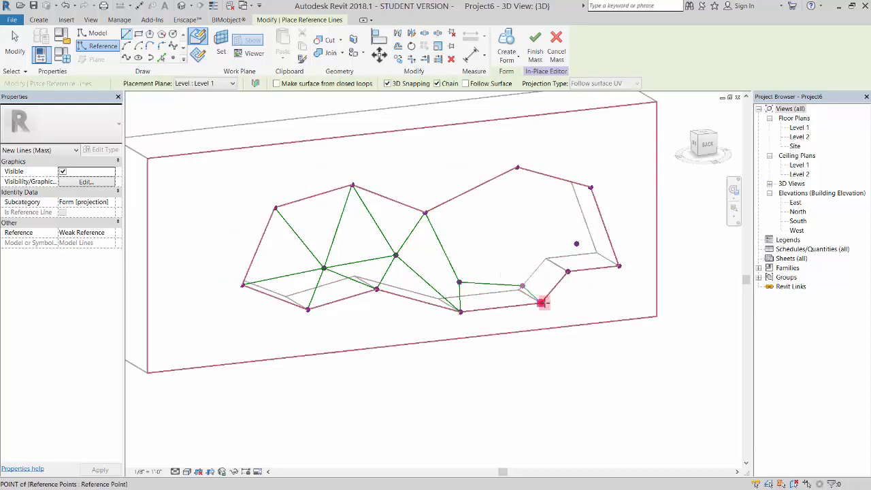
pyautogui.click(541, 303)
pyautogui.press('Escape')
# - Connect the fourth reference point with reference lines to the right upper peak and the upper notch corner
pyautogui.click(523, 285)
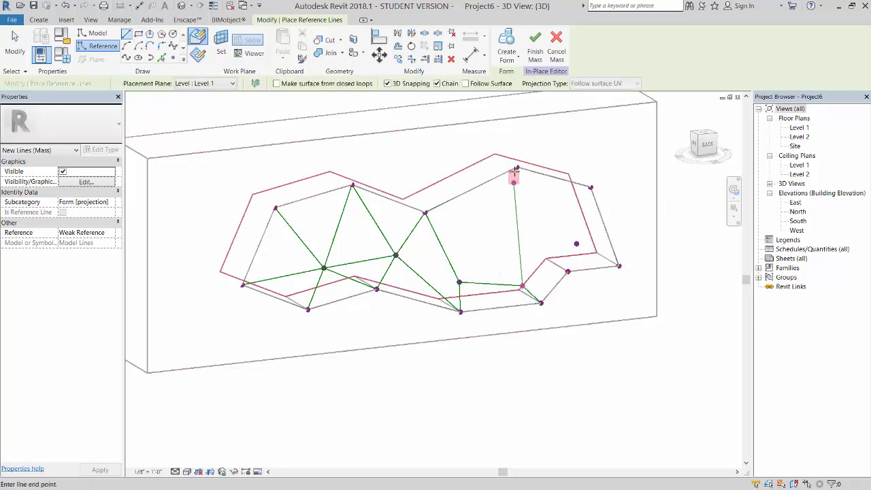
pyautogui.click(518, 169)
pyautogui.press('Escape')
pyautogui.click(426, 213)
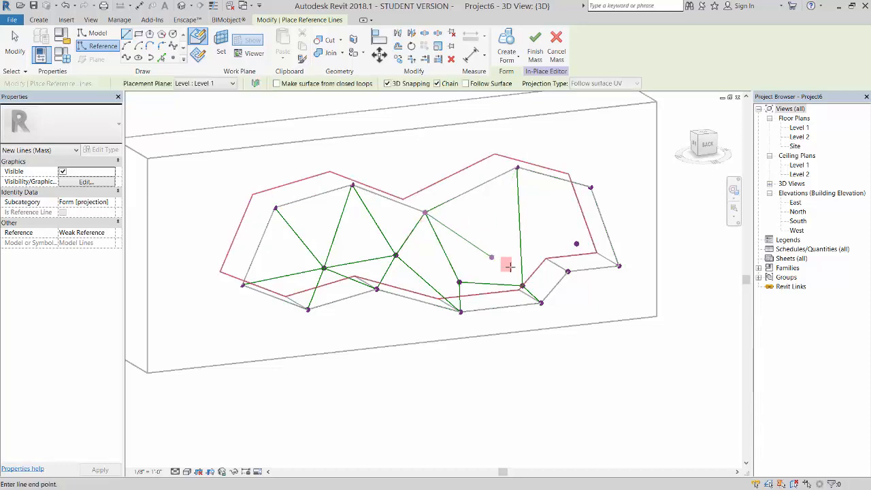
pyautogui.click(523, 285)
pyautogui.press('Escape')
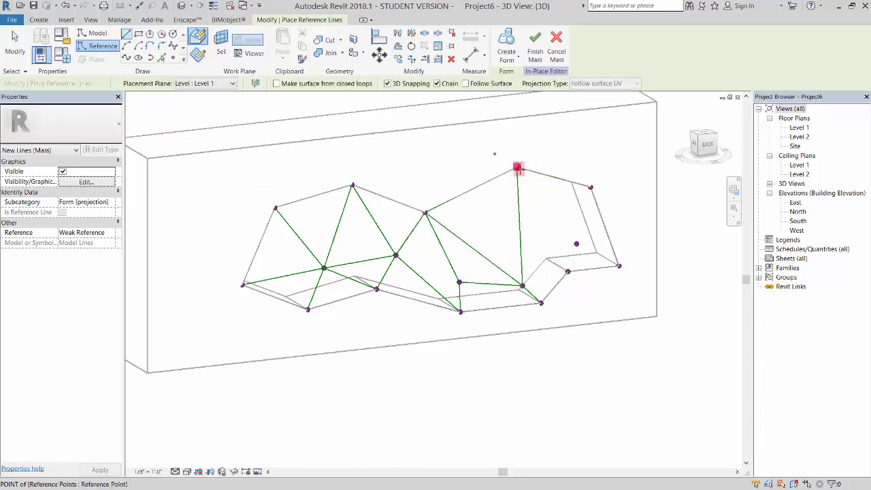
# - Connect the fifth reference point to the right upper peak, neighbouring rim corners and fourth point, also joining the fourth point to the raised lower corner
pyautogui.click(518, 168)
pyautogui.click(577, 243)
pyautogui.click(591, 187)
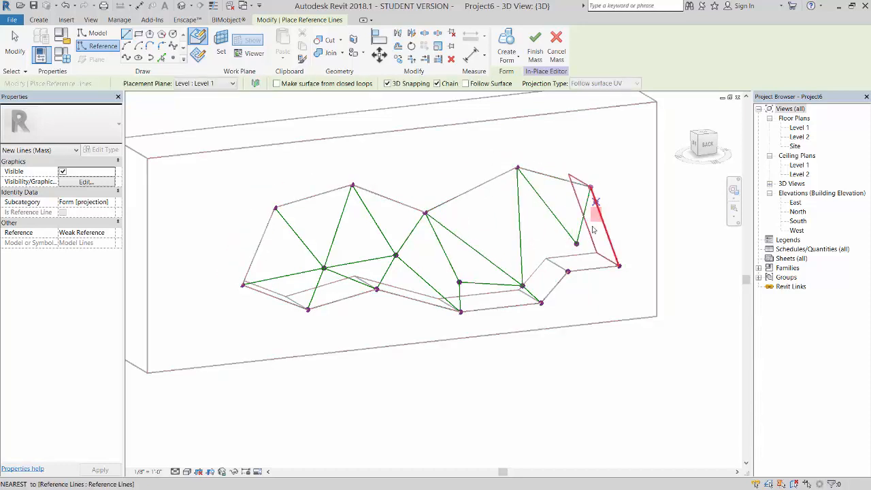
pyautogui.click(569, 271)
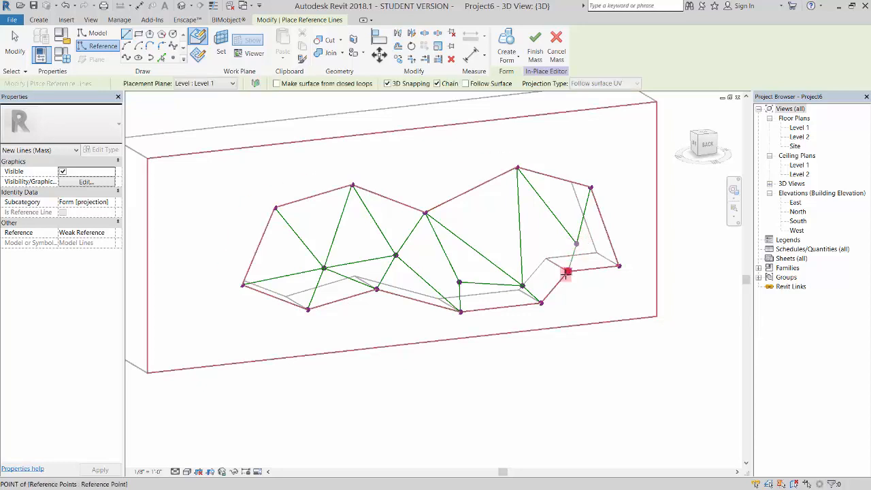
pyautogui.click(523, 285)
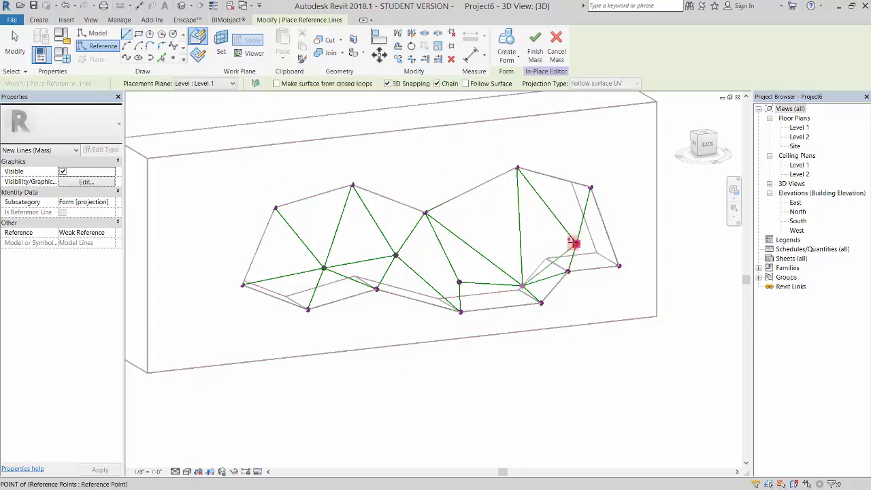
pyautogui.click(619, 267)
pyautogui.press('Escape')
pyautogui.press('Escape')
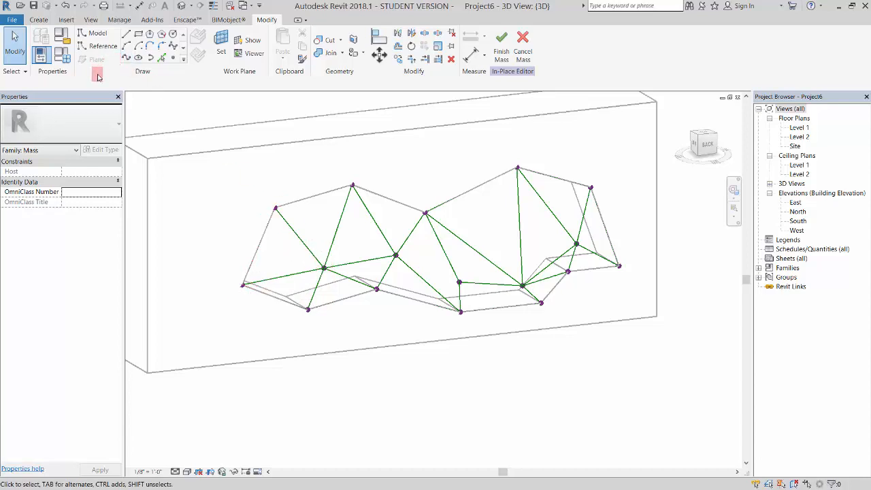
# - Retrace the left end of the network with reference lines from the first reference point to the left rim corner and along the lower-left rim edge
pyautogui.click(103, 46)
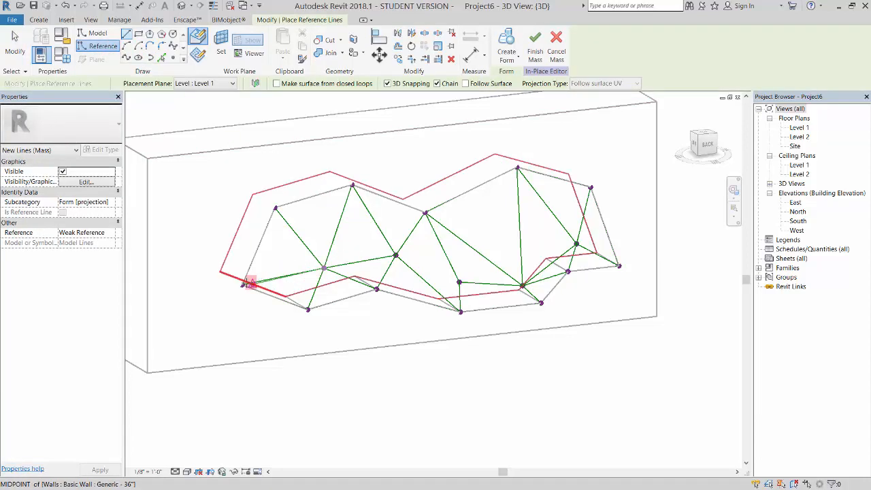
pyautogui.keyDown('shift'); pyautogui.moveTo(274, 276); pyautogui.dragTo(253, 257, button='middle'); pyautogui.keyUp('shift')
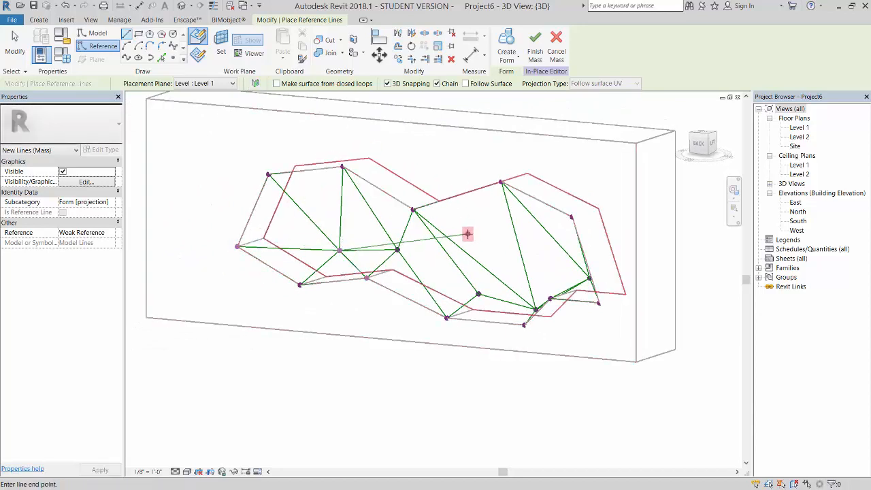
pyautogui.keyDown('shift'); pyautogui.moveTo(314, 293); pyautogui.dragTo(449, 319, button='middle'); pyautogui.keyUp('shift')
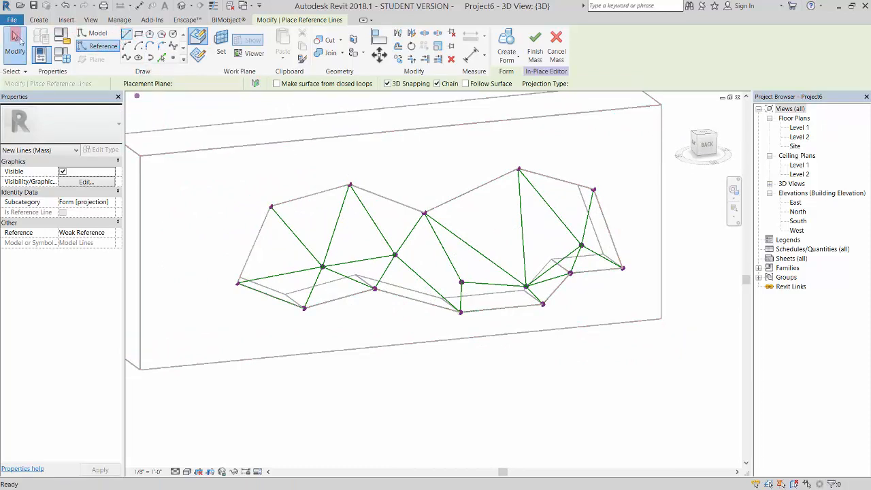
pyautogui.click(15, 42)
# - Create a flat triangular form from the reference lines joining the left rim corner, the upper-left corner and the first reference point
pyautogui.click(290, 232)
pyautogui.click(289, 231)
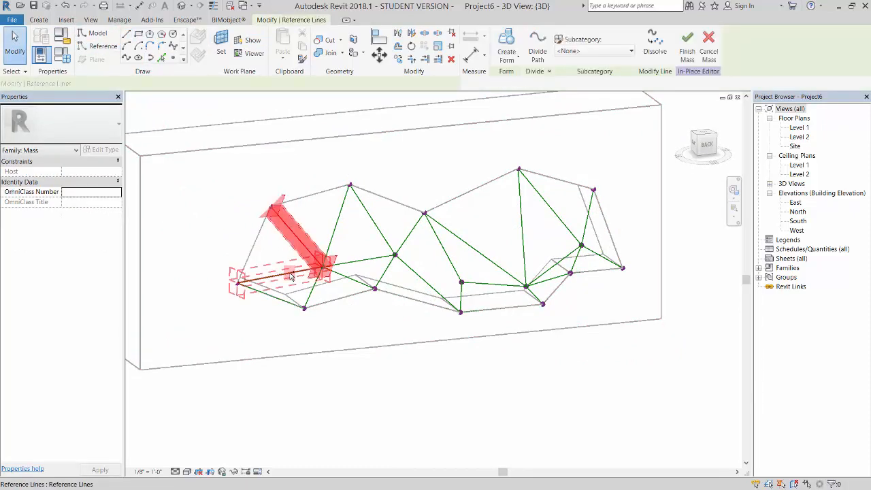
pyautogui.keyDown('ctrl'); pyautogui.click(260, 231); pyautogui.keyUp('ctrl')
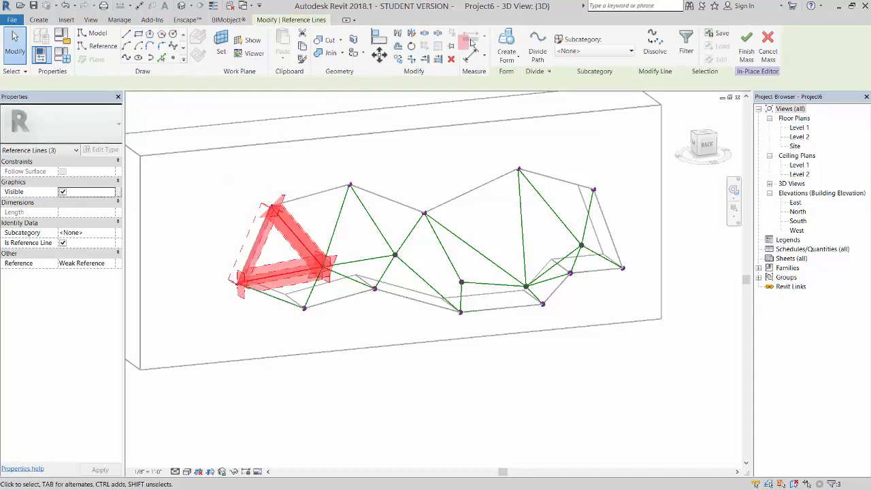
pyautogui.click(502, 37)
pyautogui.click(292, 312)
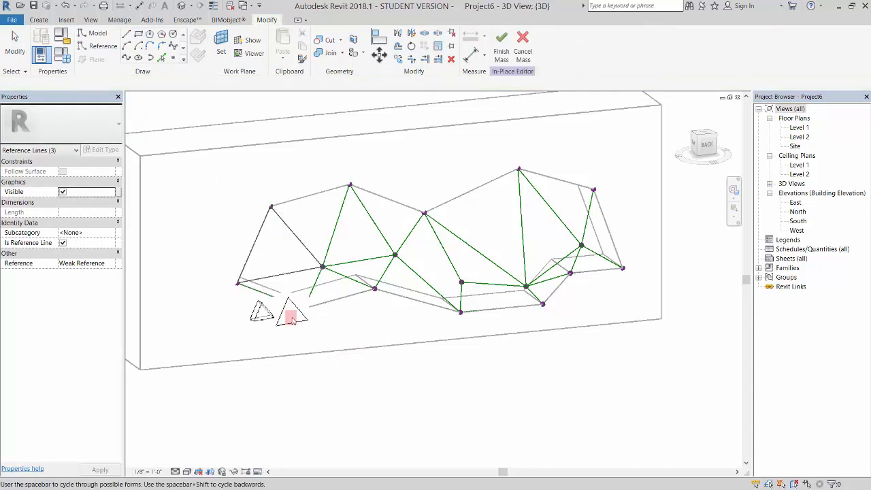
# - Create a flat triangular form from the reference lines joining the upper-left corner, the left upper peak and the first reference point
pyautogui.click(331, 239)
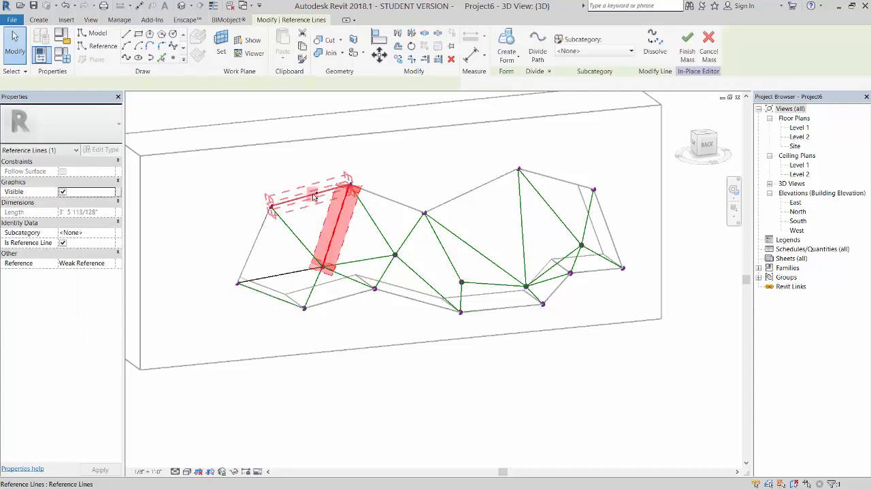
pyautogui.keyDown('ctrl'); pyautogui.click(299, 236); pyautogui.keyUp('ctrl')
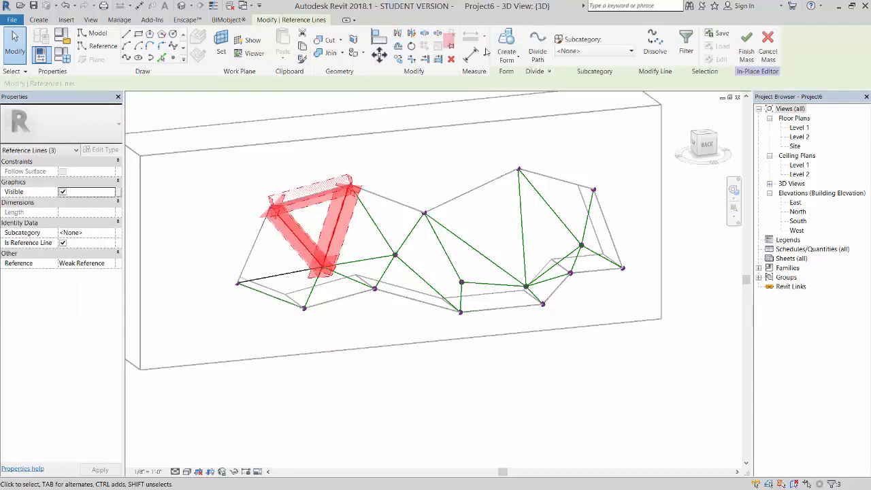
pyautogui.click(507, 41)
pyautogui.click(329, 306)
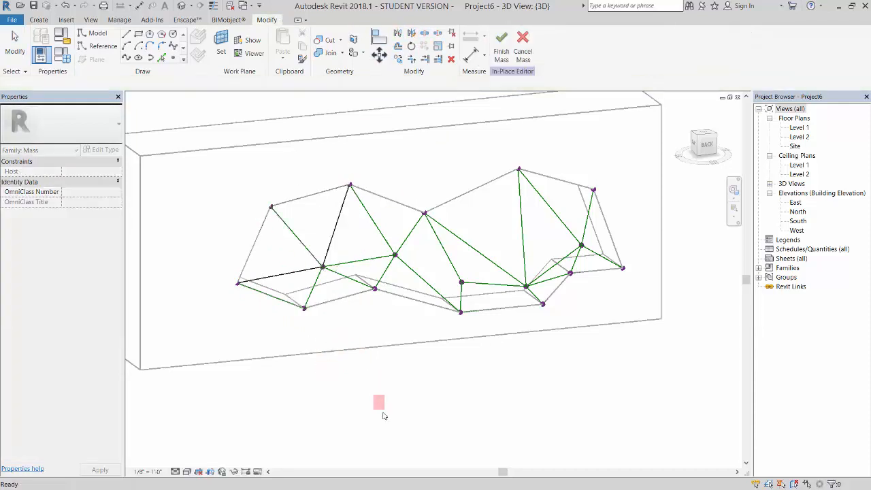
# - Set the 3D view's visual style to Shaded
pyautogui.click(185, 472)
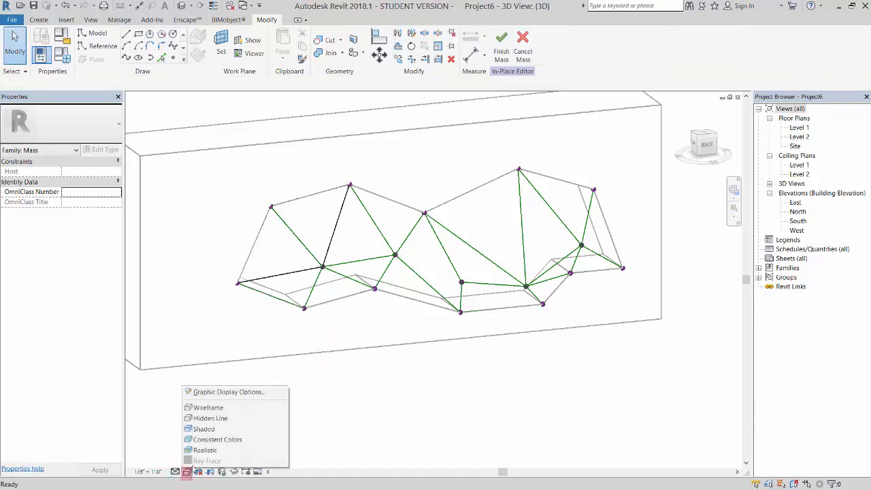
pyautogui.click(220, 428)
pyautogui.moveTo(418, 407)
pyautogui.keyDown('shift'); pyautogui.mouseDown(button='middle')
pyautogui.moveTo(323, 335)
pyautogui.moveTo(252, 297)
pyautogui.moveTo(378, 352)
pyautogui.mouseUp(button='middle'); pyautogui.keyUp('shift')
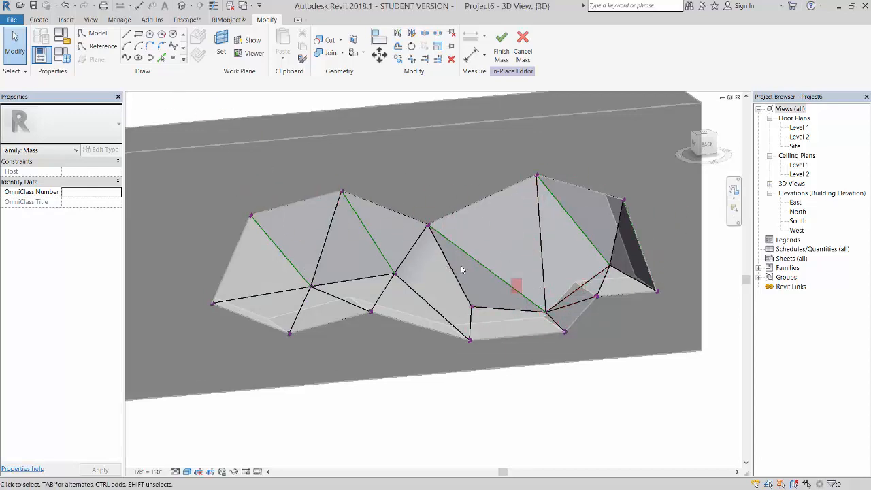
# - Select the whole faceted recess and filter the selection to forms only, excluding reference lines and reference points
pyautogui.moveTo(172, 104); pyautogui.dragTo(678, 386)
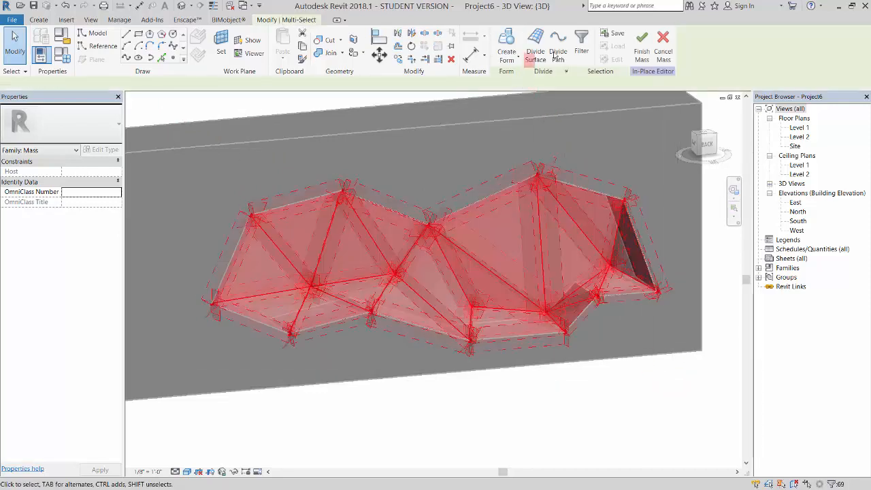
pyautogui.click(581, 51)
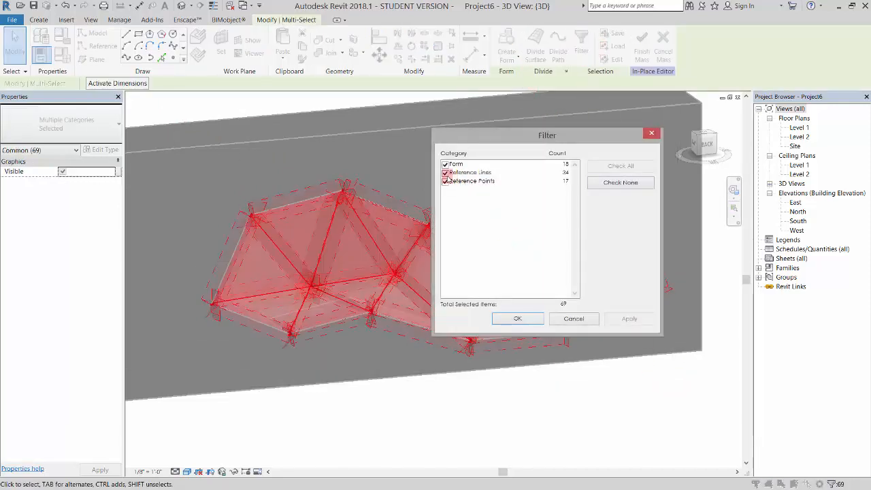
pyautogui.click(446, 174)
pyautogui.click(446, 182)
pyautogui.click(534, 320)
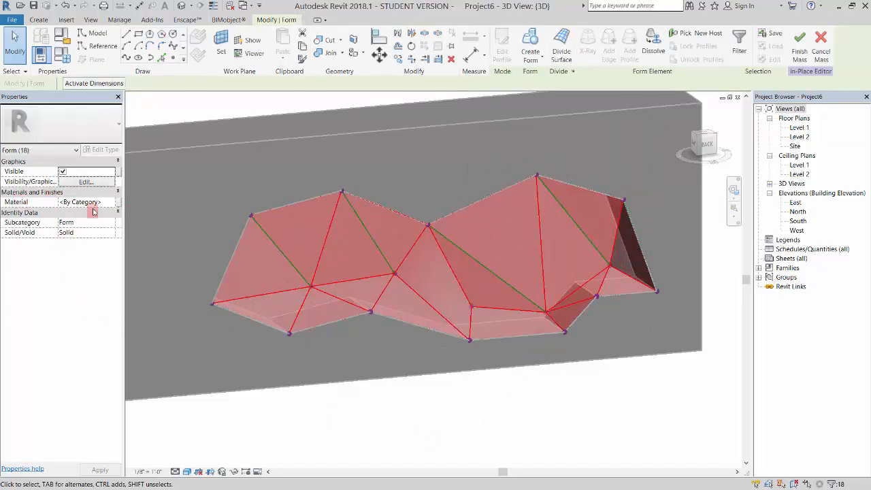
# - Associate the forms' material with a new family parameter named facet material and finish the mass
pyautogui.click(118, 204)
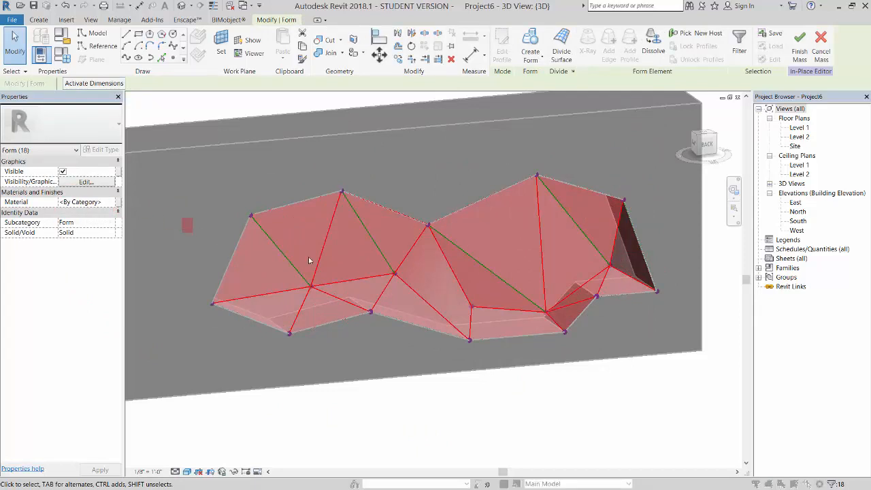
pyautogui.click(321, 281)
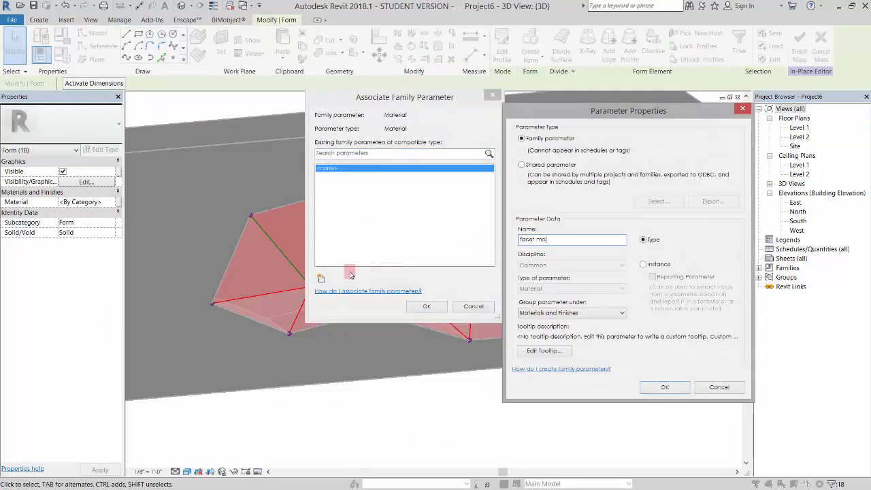
pyautogui.press('Return')
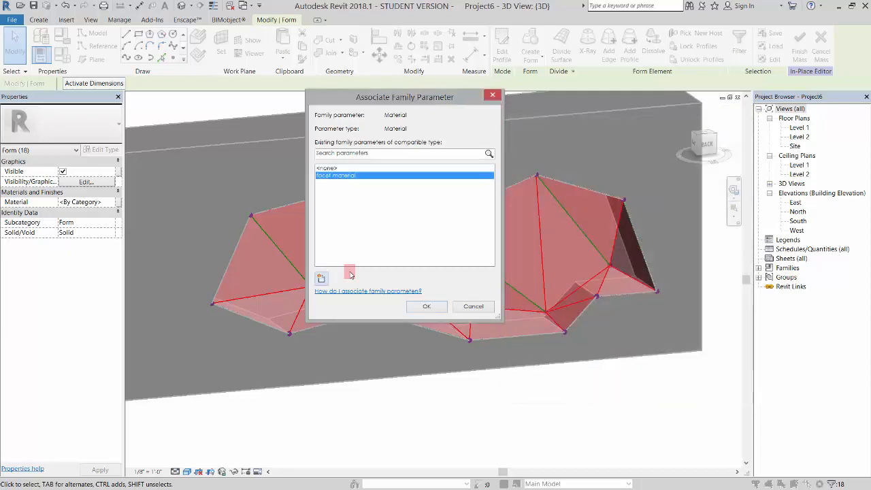
pyautogui.click(430, 307)
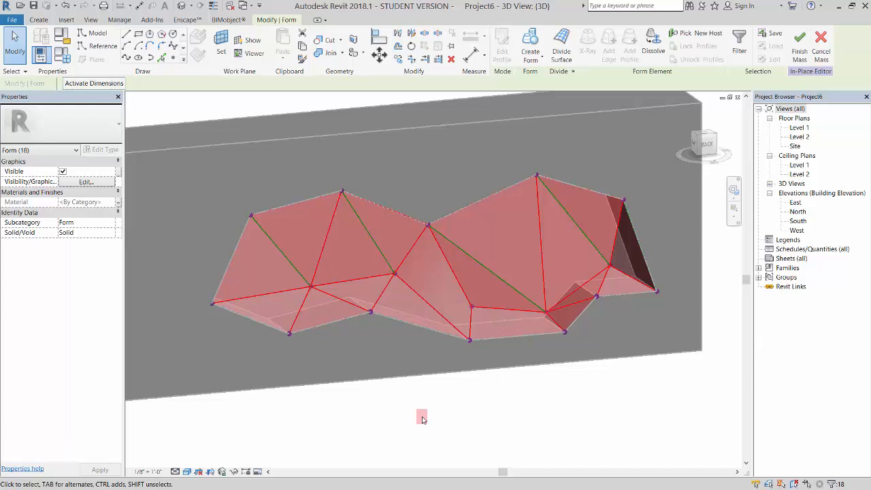
pyautogui.click(802, 49)
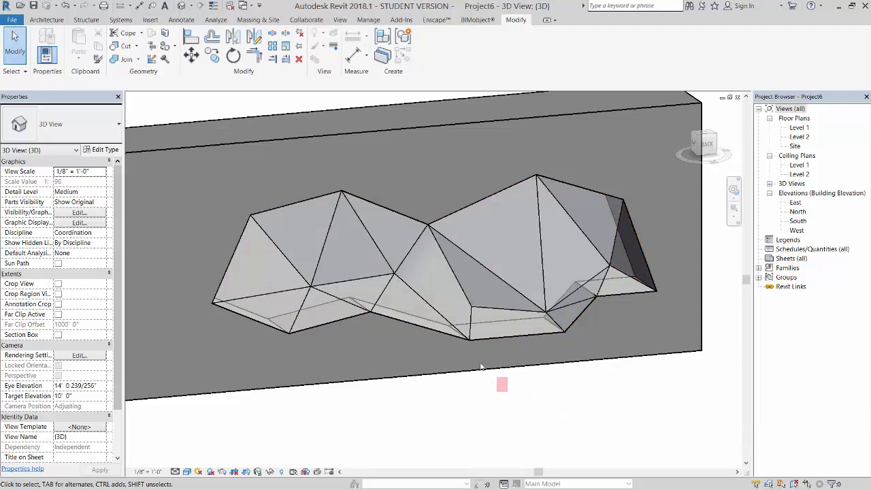
# - Set the mass's facet material type parameter to Carpet (1), using its render appearance for shading
pyautogui.click(387, 266)
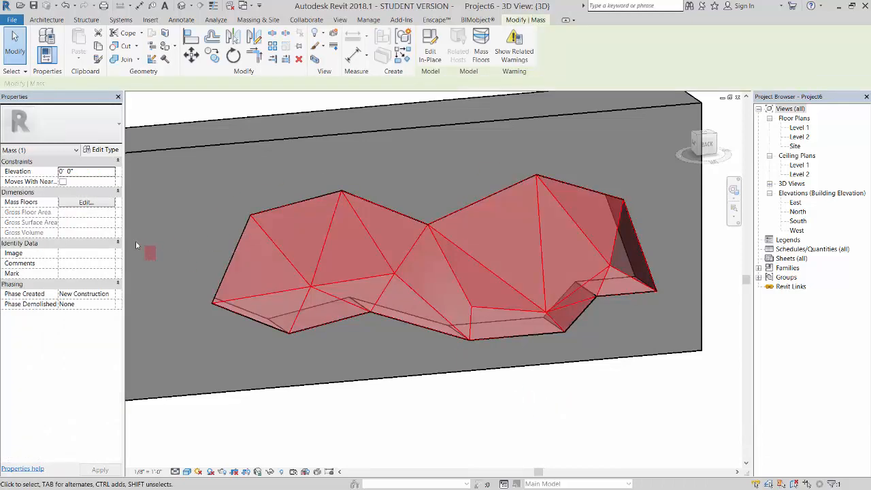
pyautogui.click(117, 152)
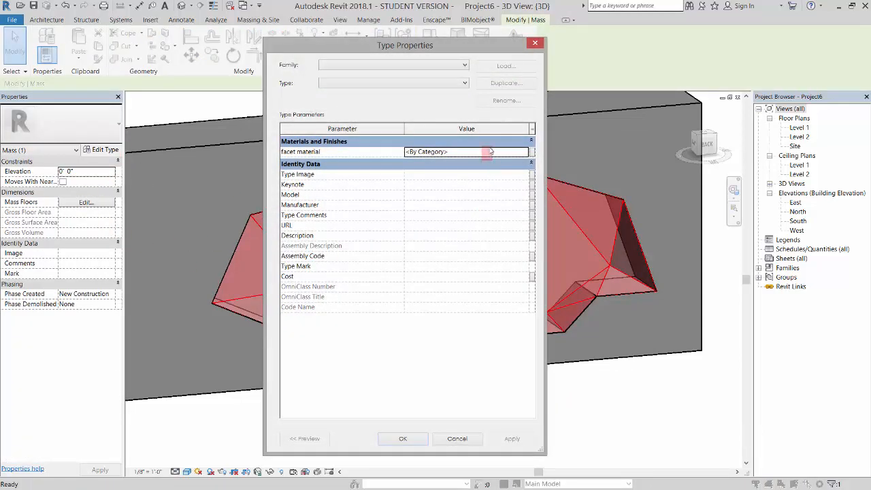
pyautogui.click(527, 153)
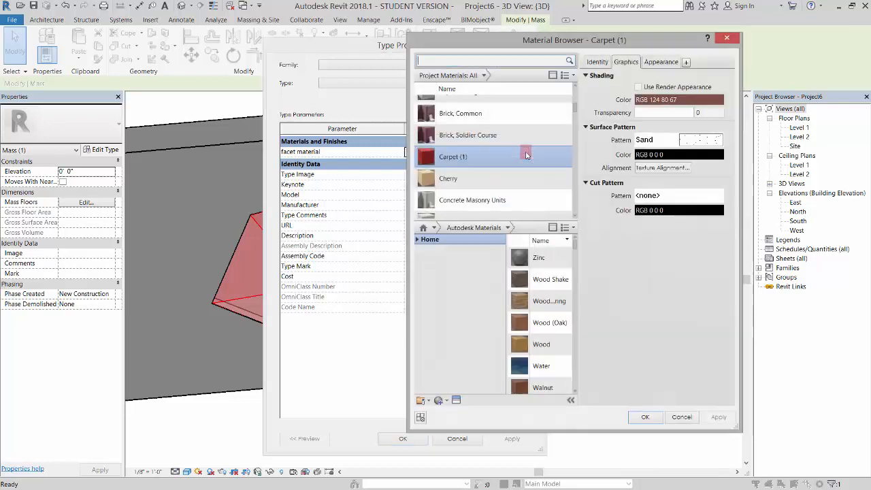
pyautogui.click(639, 87)
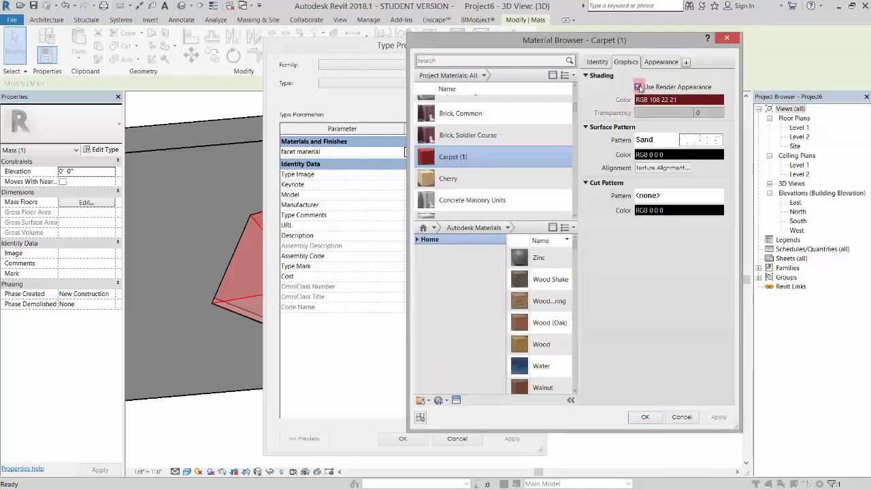
pyautogui.click(646, 417)
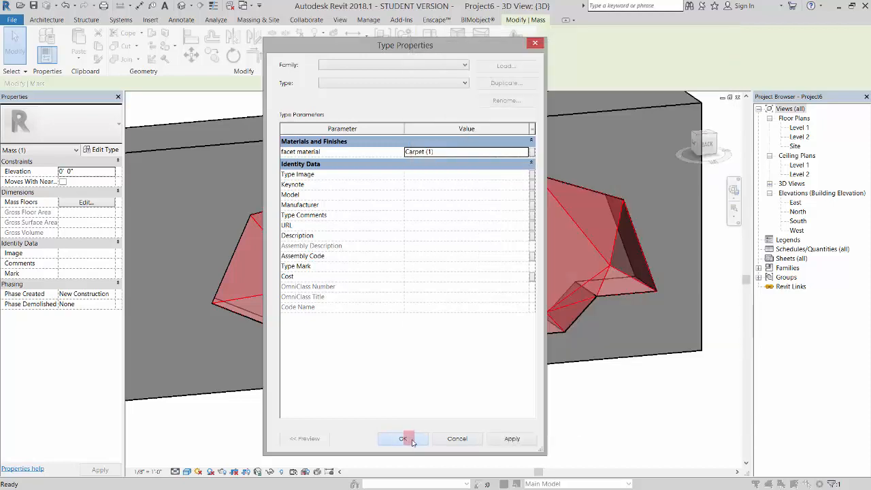
pyautogui.click(413, 443)
pyautogui.click(488, 422)
pyautogui.scroll(-2, 587, 227)
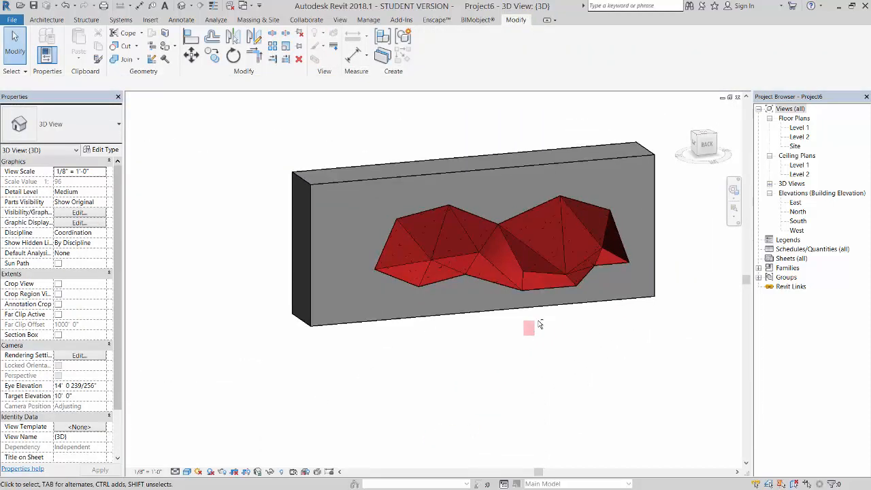
pyautogui.keyDown('shift'); pyautogui.moveTo(540, 325); pyautogui.dragTo(610, 375, button='middle'); pyautogui.keyUp('shift')
pyautogui.scroll(4, 585, 350)
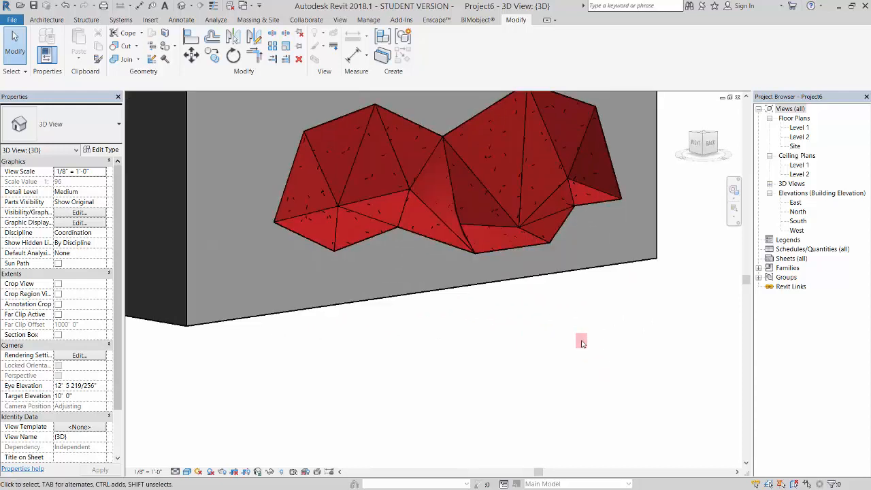
# - Select the faceted red seat cove mass in the wall and reopen it for in-place editing
pyautogui.keyDown('shift'); pyautogui.moveTo(582, 343); pyautogui.dragTo(455, 332, button='middle'); pyautogui.keyUp('shift')
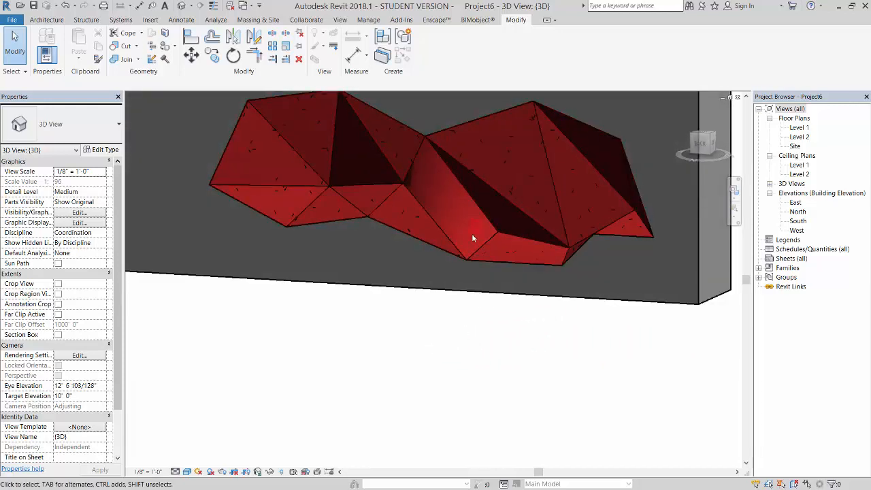
pyautogui.keyDown('shift'); pyautogui.moveTo(534, 310); pyautogui.dragTo(736, 280, button='middle'); pyautogui.keyUp('shift')
pyautogui.scroll(-3, 436, 349)
pyautogui.moveTo(536, 365)
pyautogui.keyDown('shift'); pyautogui.mouseDown(button='middle')
pyautogui.moveTo(439, 363)
pyautogui.moveTo(414, 352)
pyautogui.moveTo(537, 366)
pyautogui.mouseUp(button='middle'); pyautogui.keyUp('shift')
pyautogui.scroll(4, 461, 244)
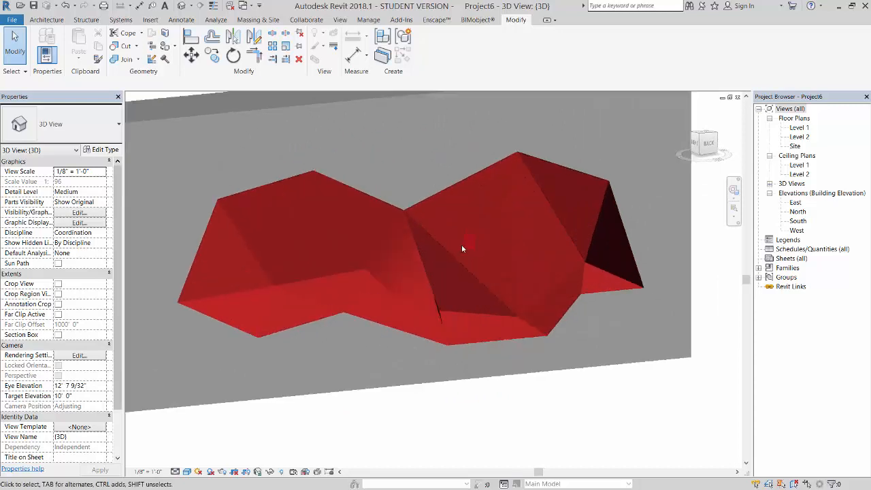
pyautogui.click(464, 265)
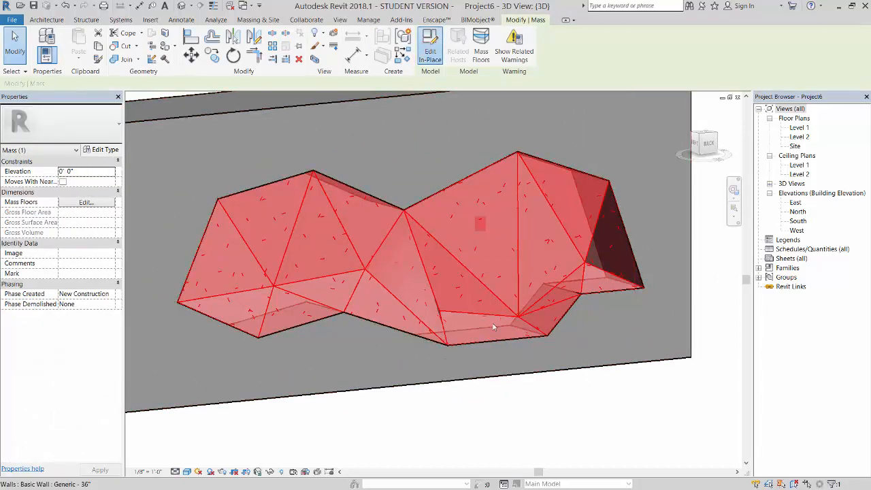
pyautogui.click(430, 46)
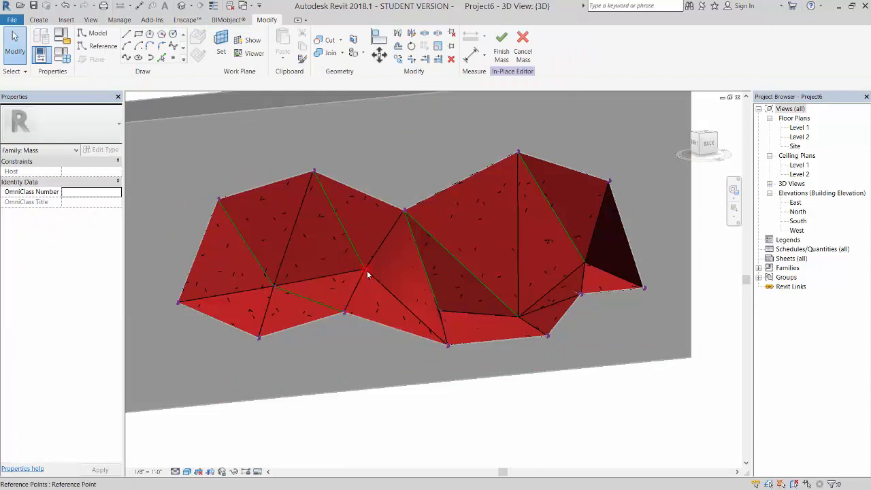
# - Try moving the inner reference point left of the recess's centre down and toward the middle, and finish the mass
pyautogui.moveTo(362, 348); pyautogui.dragTo(382, 258)
pyautogui.moveTo(403, 304); pyautogui.dragTo(380, 253)
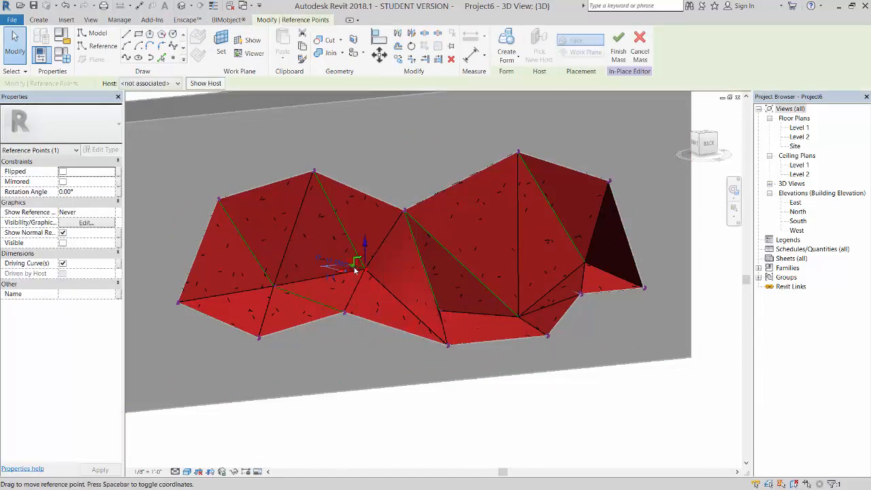
pyautogui.scroll(4, 357, 269)
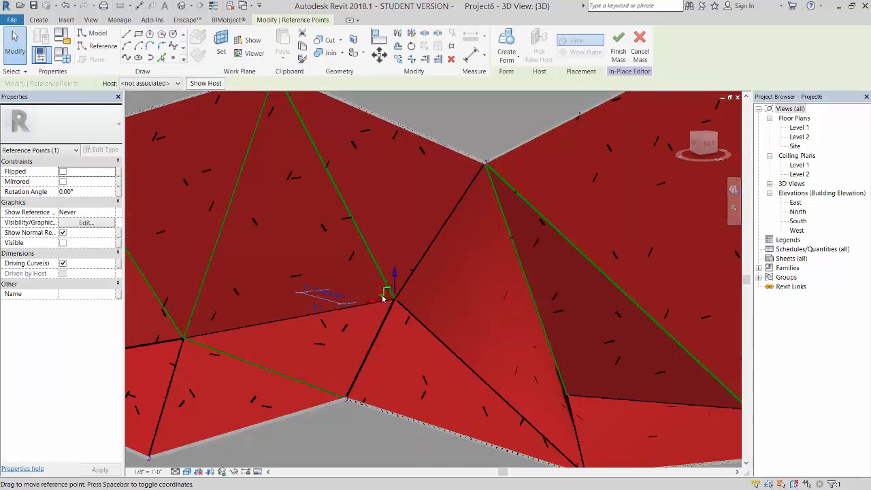
pyautogui.moveTo(386, 300); pyautogui.dragTo(482, 393)
pyautogui.scroll(-5, 446, 282)
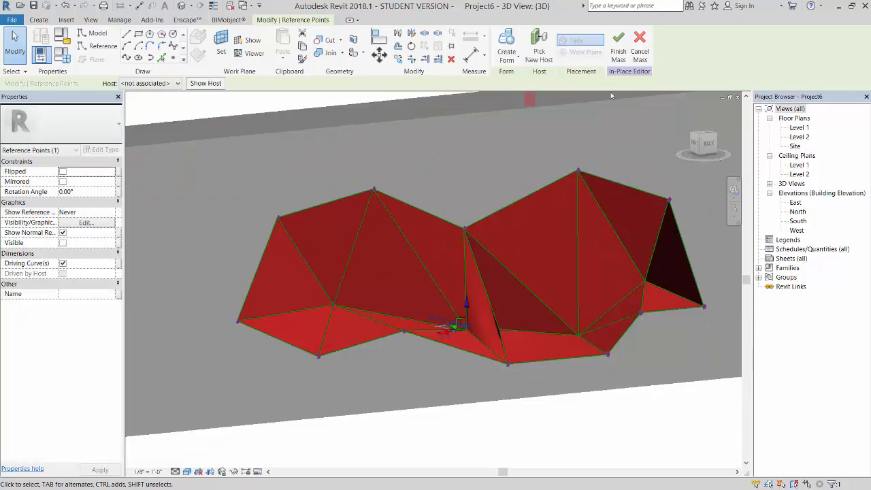
pyautogui.click(618, 45)
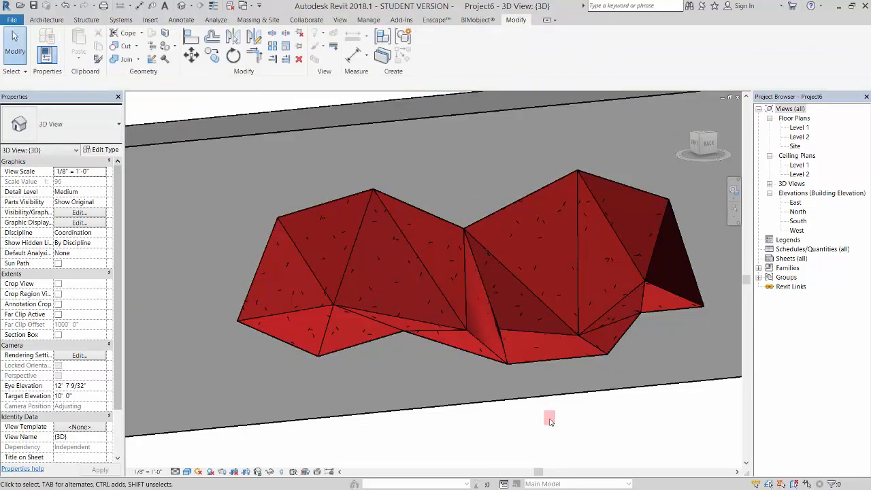
# - Undo the mass's completion and the last move of the inner reference point
pyautogui.moveTo(544, 414)
pyautogui.keyDown('shift'); pyautogui.mouseDown(button='middle')
pyautogui.moveTo(640, 352)
pyautogui.moveTo(667, 385)
pyautogui.moveTo(542, 415)
pyautogui.mouseUp(button='middle'); pyautogui.keyUp('shift')
pyautogui.doubleClick(541, 415)
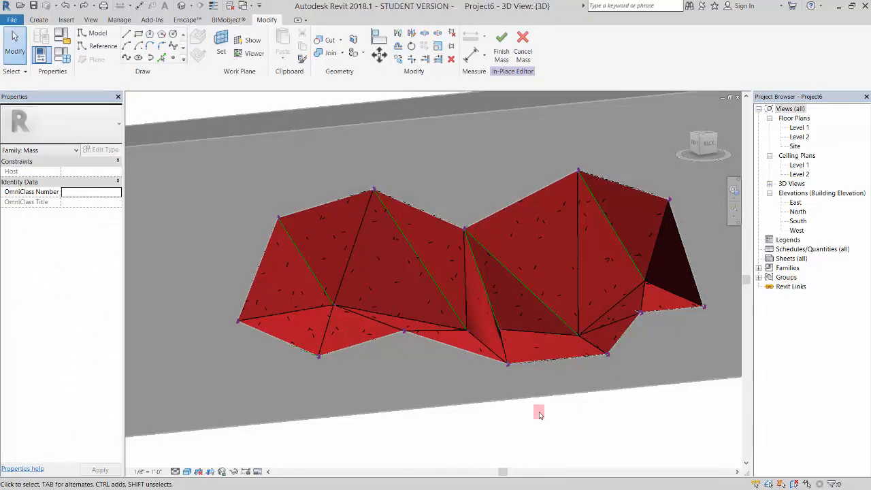
pyautogui.scroll(5, 540, 415)
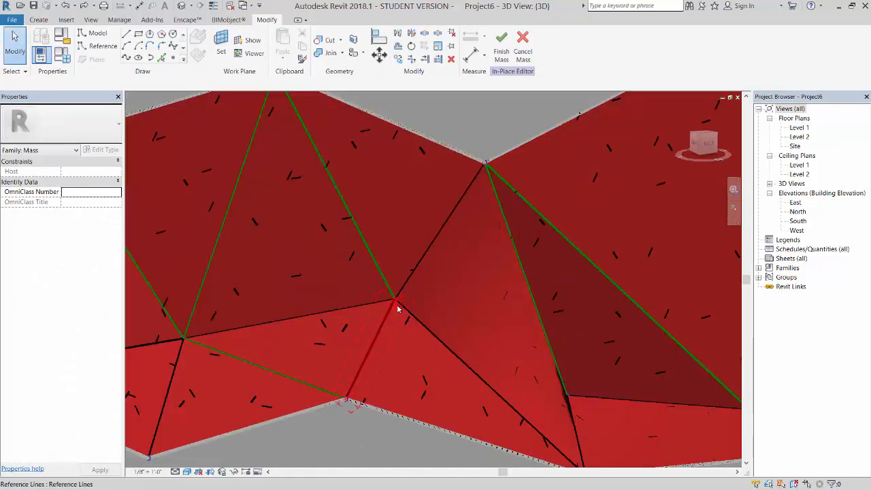
# - Pull the inner reference point left of the recess's centre outward past the wall face and finish the mass
pyautogui.moveTo(354, 268); pyautogui.dragTo(414, 340)
pyautogui.keyDown('shift'); pyautogui.moveTo(414, 340); pyautogui.dragTo(414, 312, button='middle'); pyautogui.keyUp('shift')
pyautogui.moveTo(392, 302); pyautogui.dragTo(555, 364)
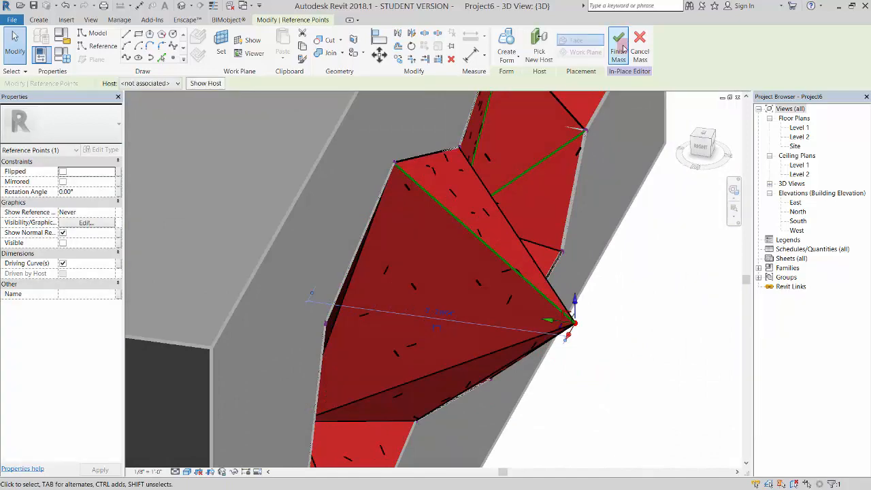
pyautogui.keyDown('shift'); pyautogui.moveTo(648, 354); pyautogui.dragTo(431, 250, button='middle'); pyautogui.keyUp('shift')
pyautogui.scroll(-6, 429, 249)
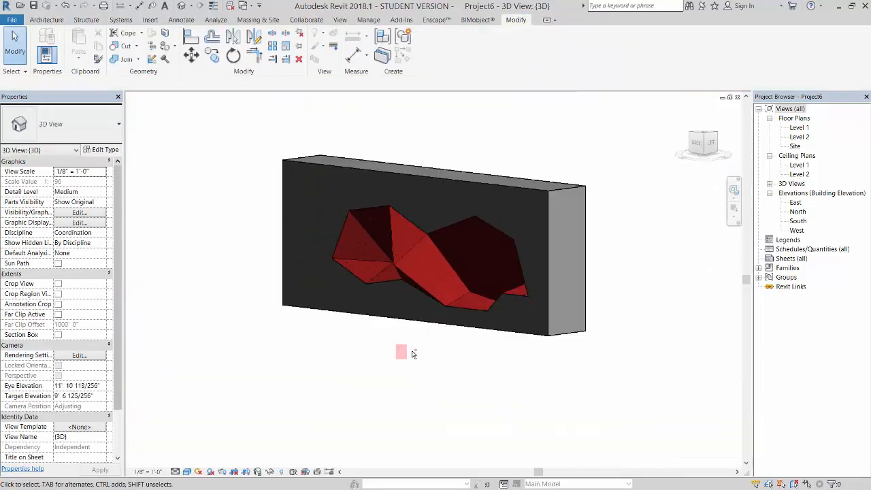
pyautogui.keyDown('shift'); pyautogui.moveTo(406, 353); pyautogui.dragTo(533, 377, button='middle'); pyautogui.keyUp('shift')
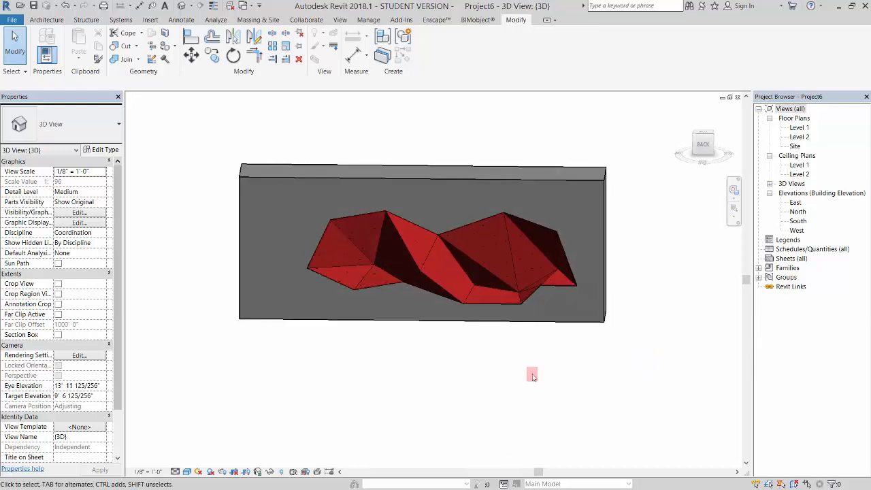